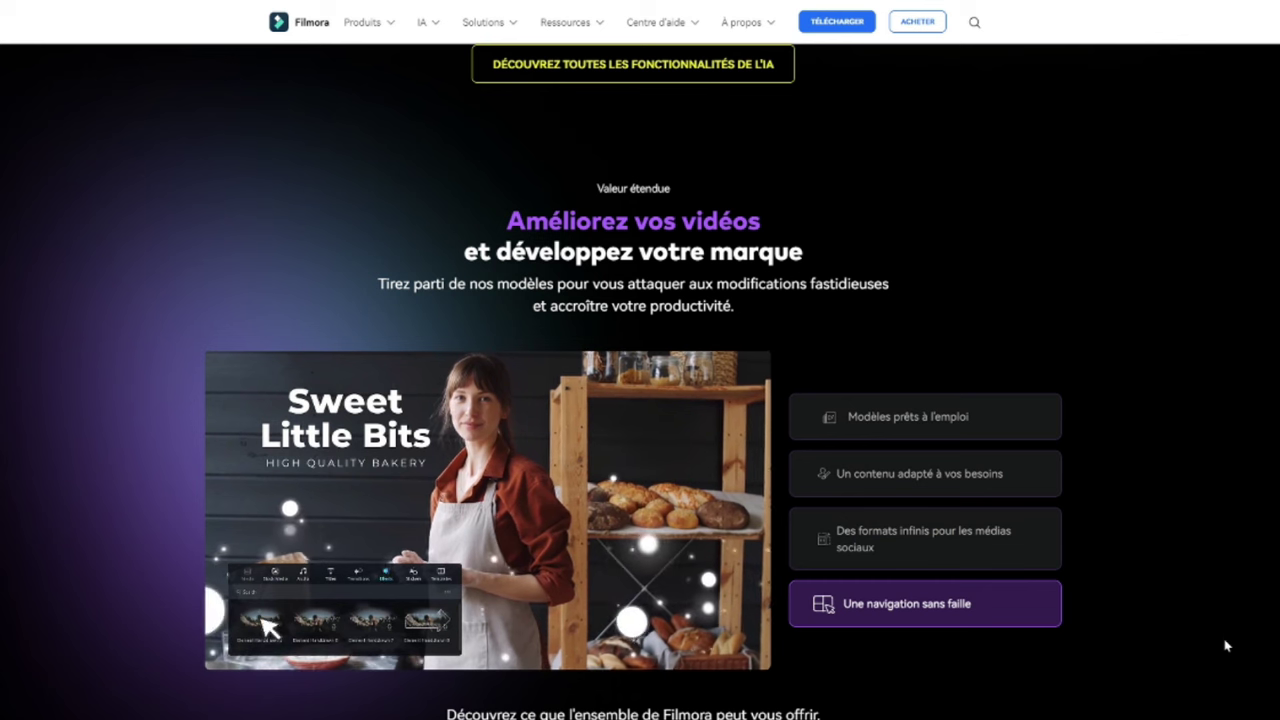
Look at the Modèles and Titres previews in the extended resources section of the Filmora website
scroll(1226, 643, "down", 7)
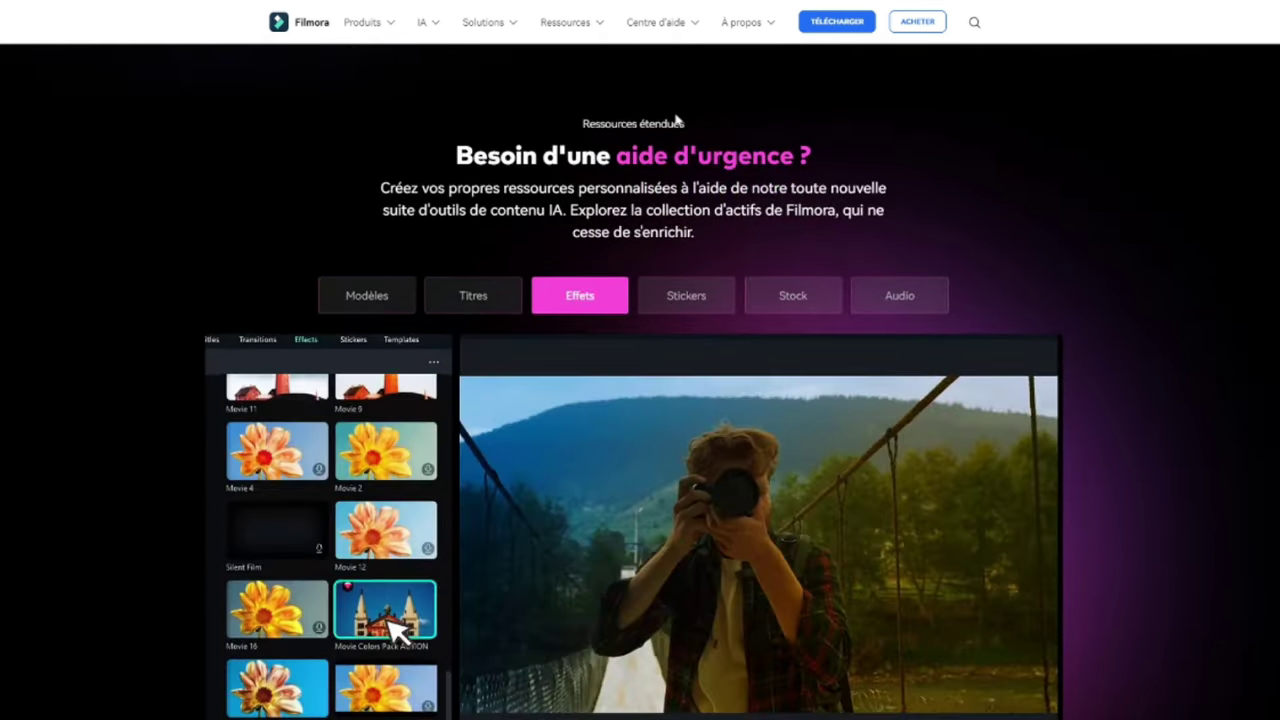
left_click(367, 303)
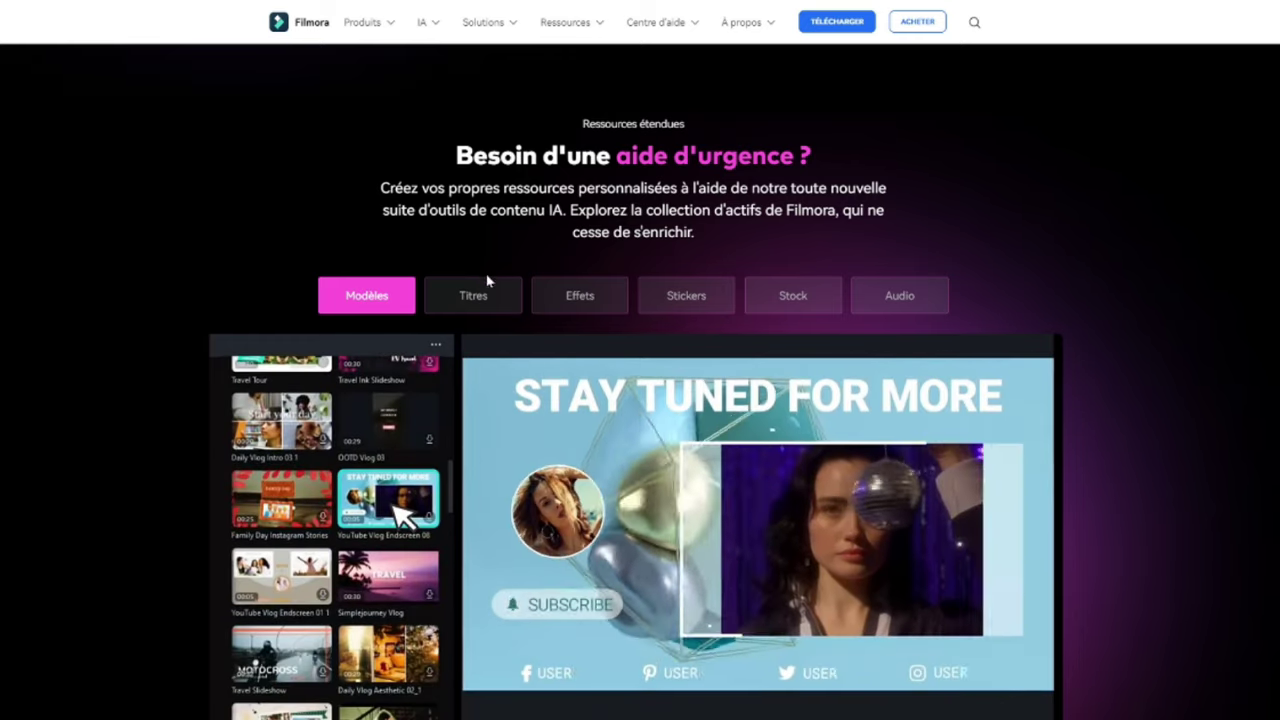
left_click(487, 295)
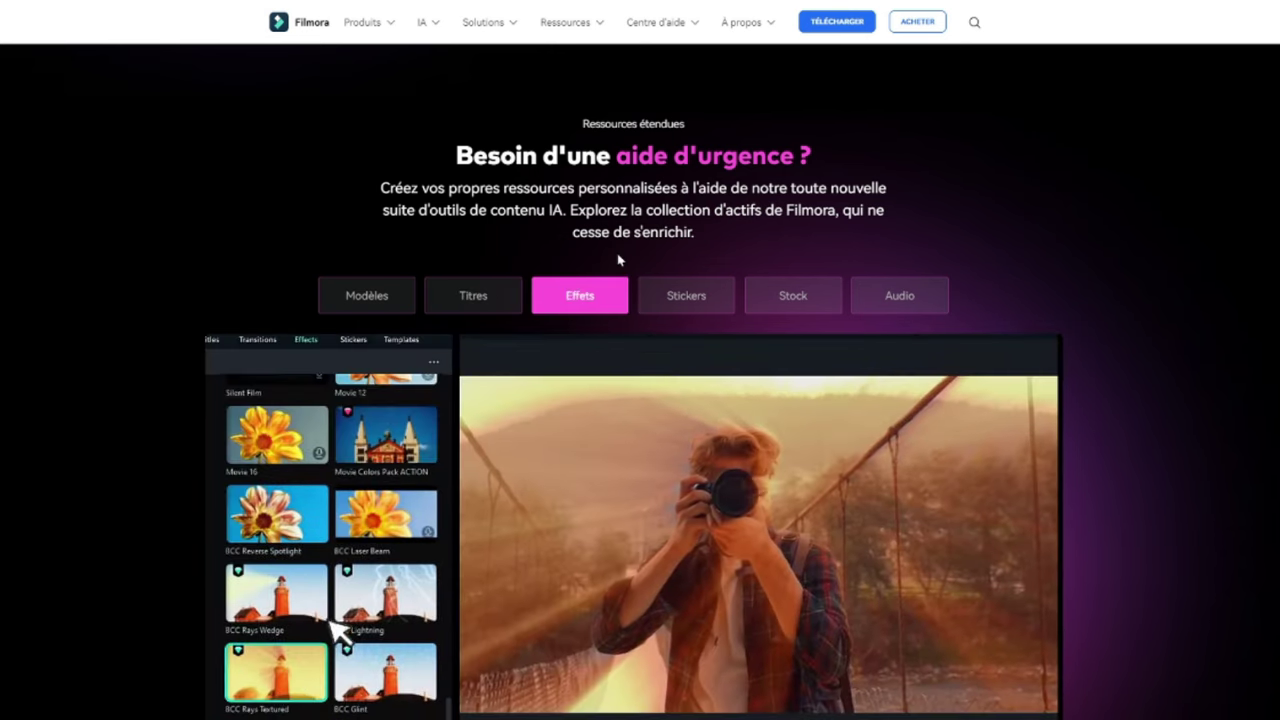
Open the full features page from the AI section and examine the listed editing and effects features
scroll(1017, 307, "down", 10)
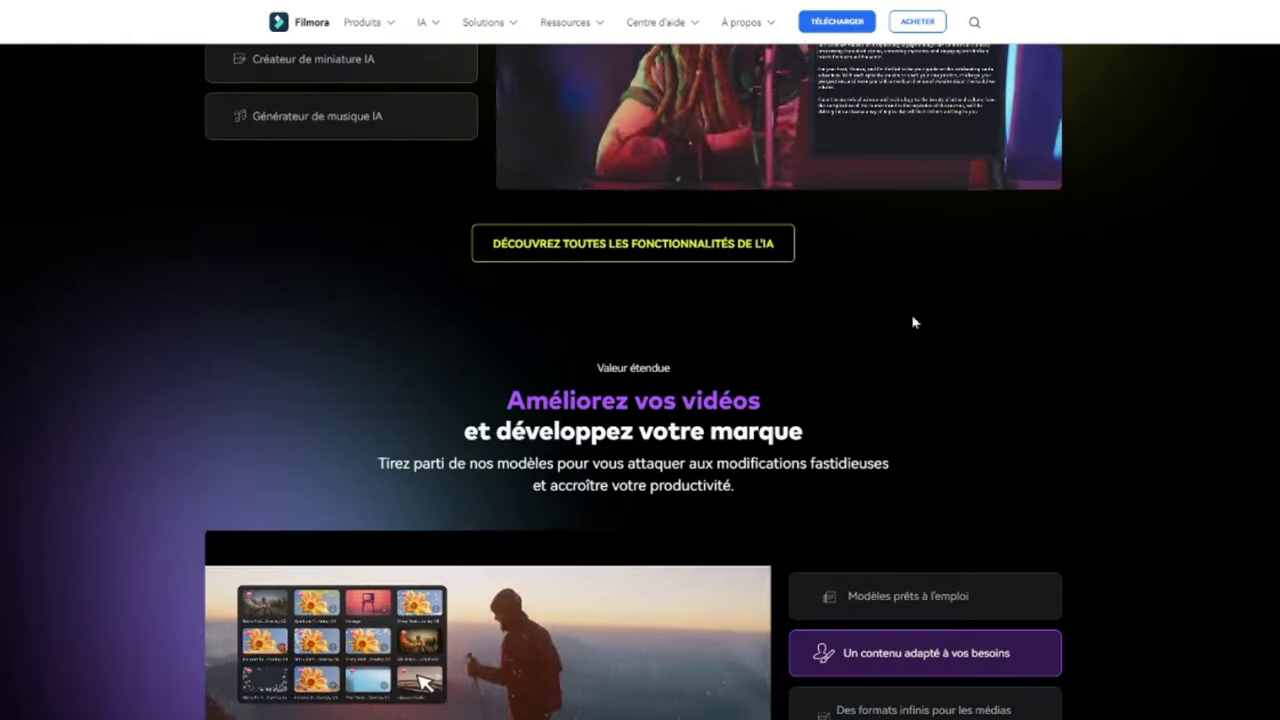
left_click(598, 250)
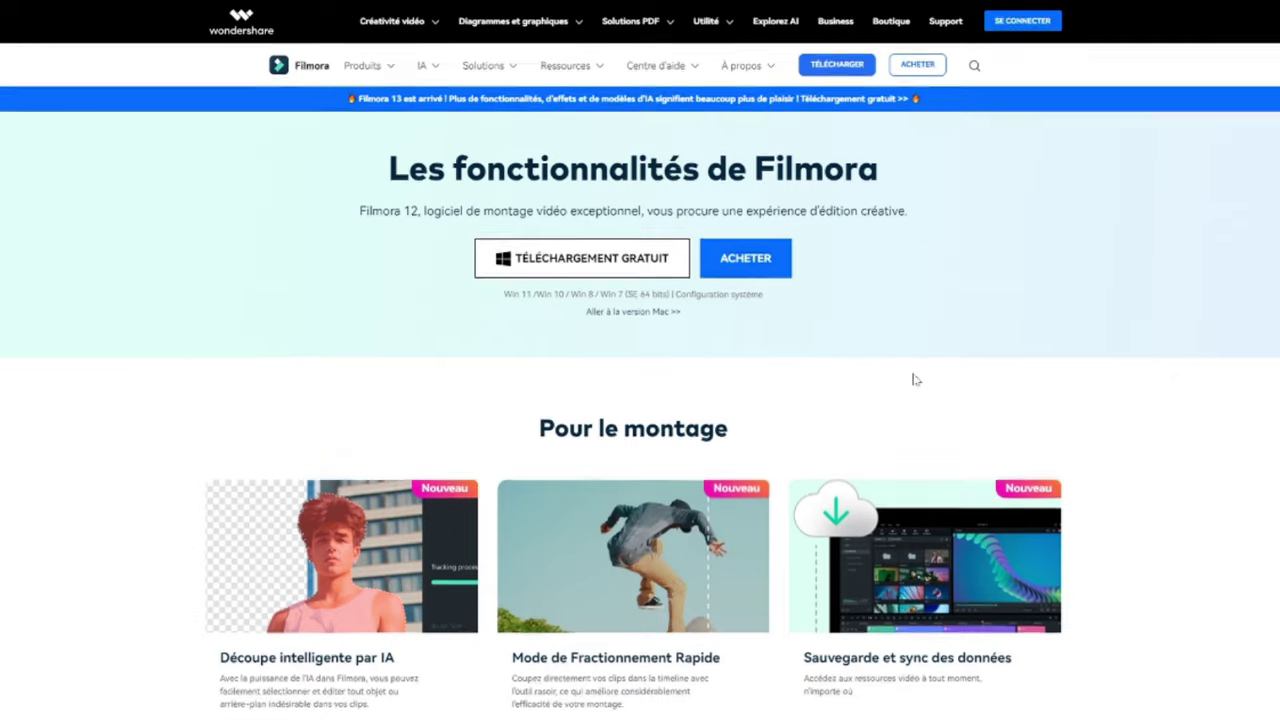
scroll(914, 374, "down", 2)
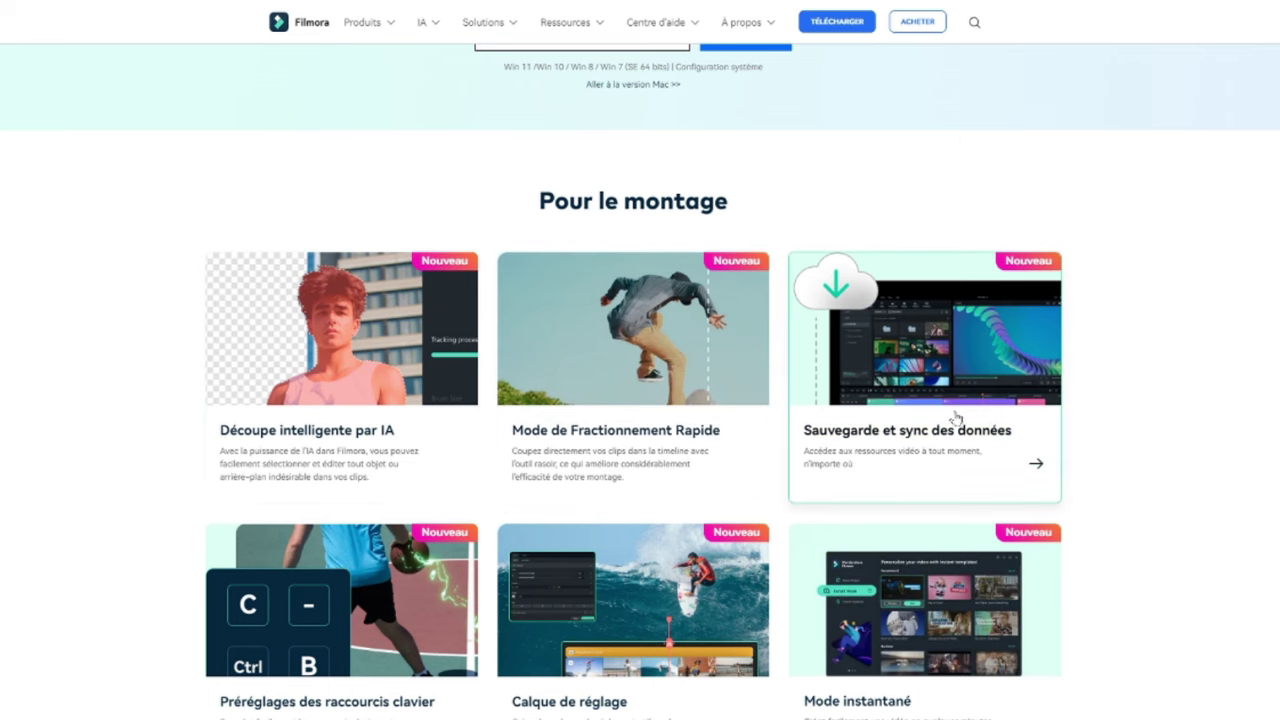
scroll(1035, 420, "down", 1)
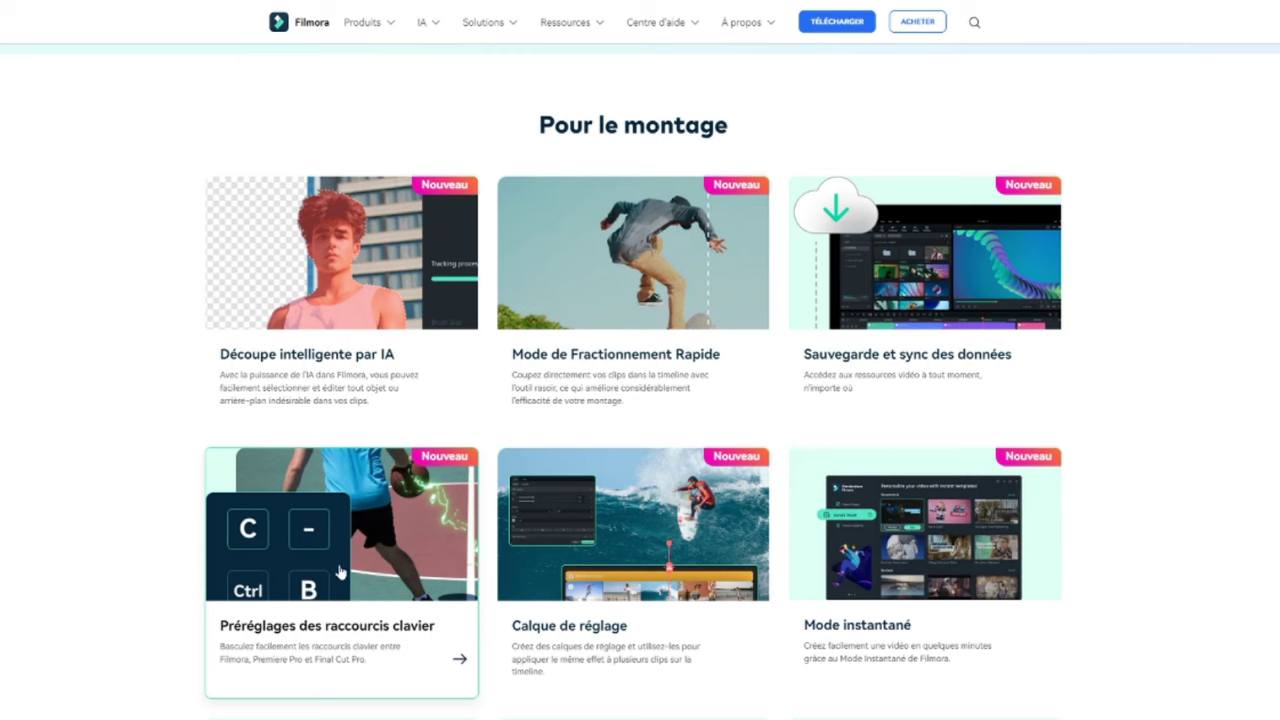
scroll(890, 597, "down", 2)
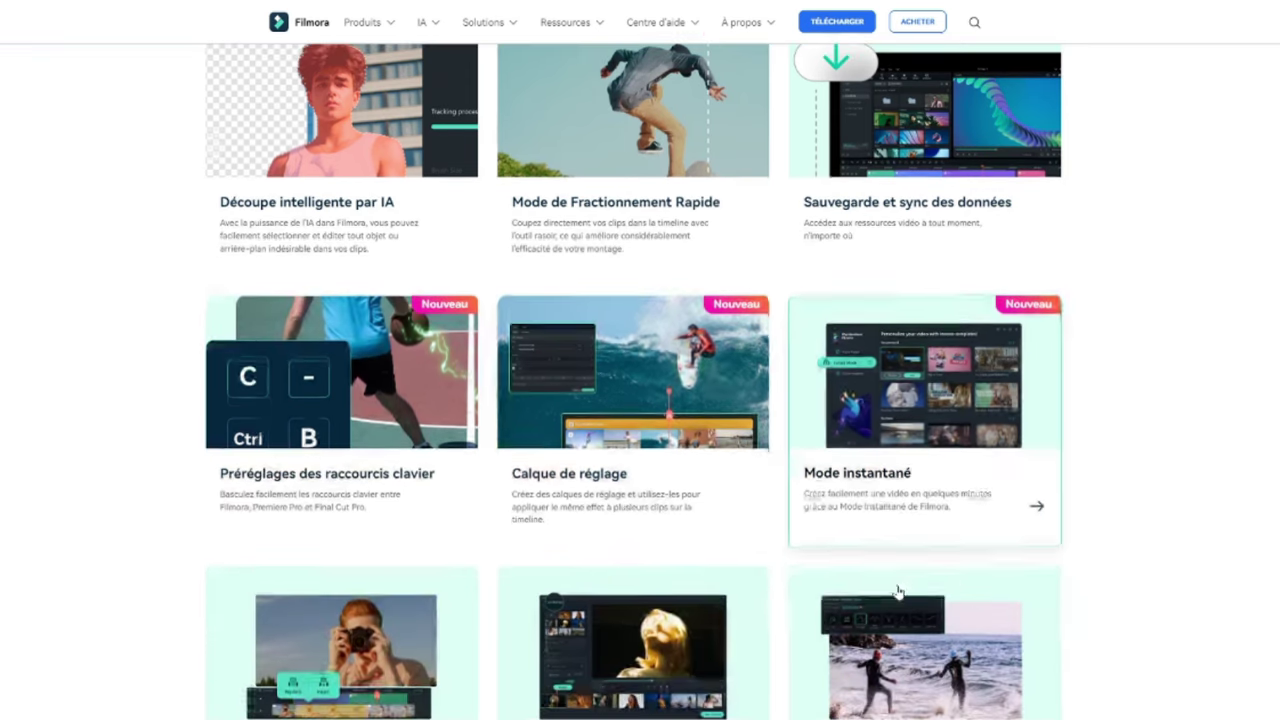
scroll(960, 581, "down", 2)
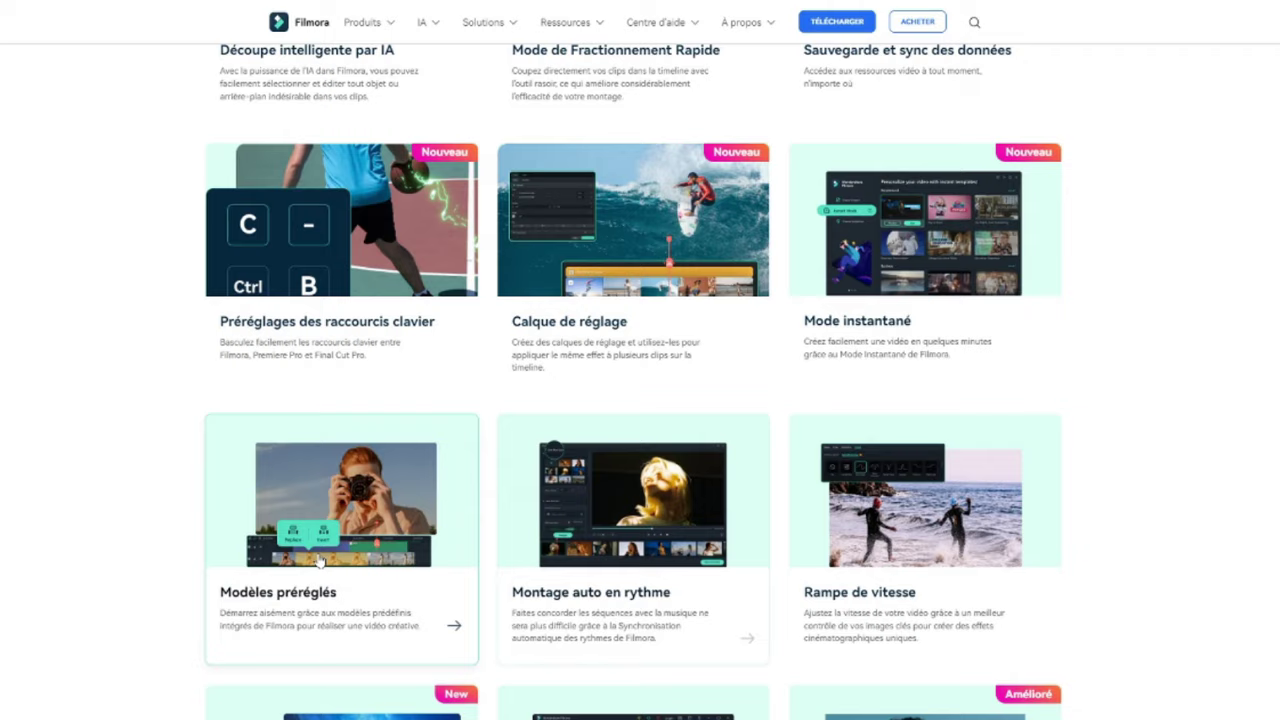
scroll(313, 561, "down", 1)
scroll(313, 561, "down", 2)
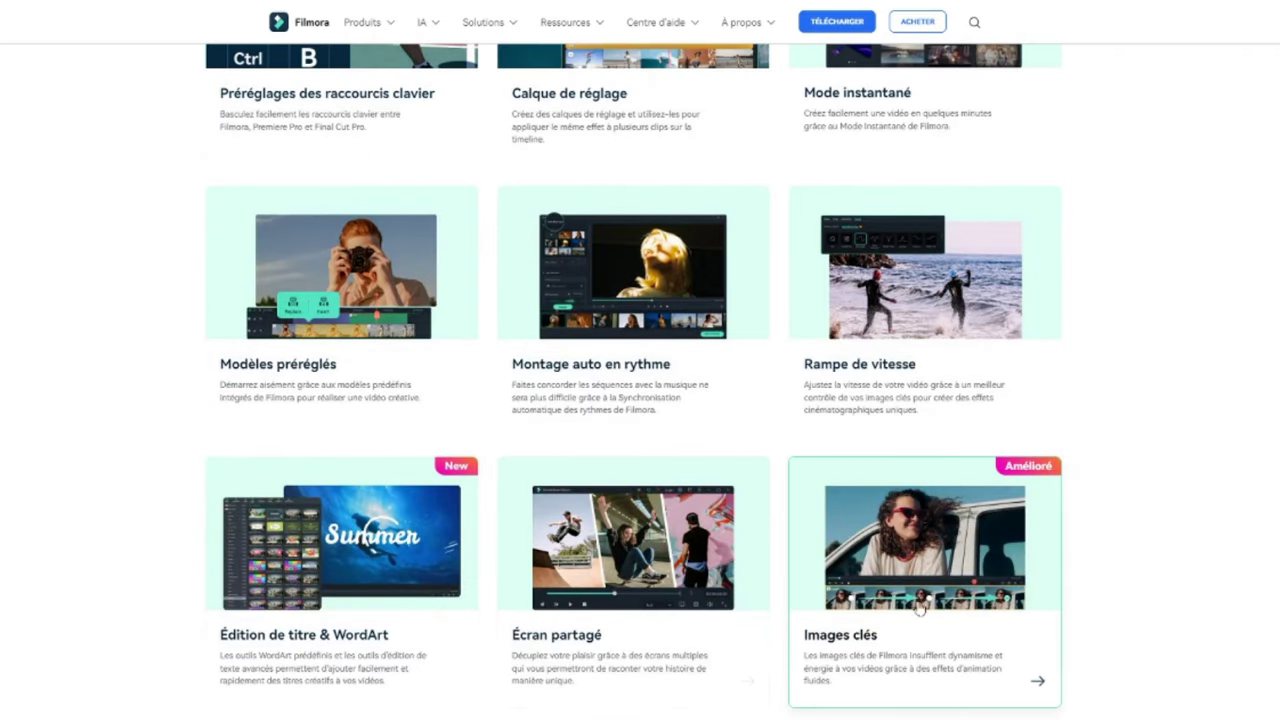
scroll(958, 605, "down", 3)
scroll(958, 605, "down", 1)
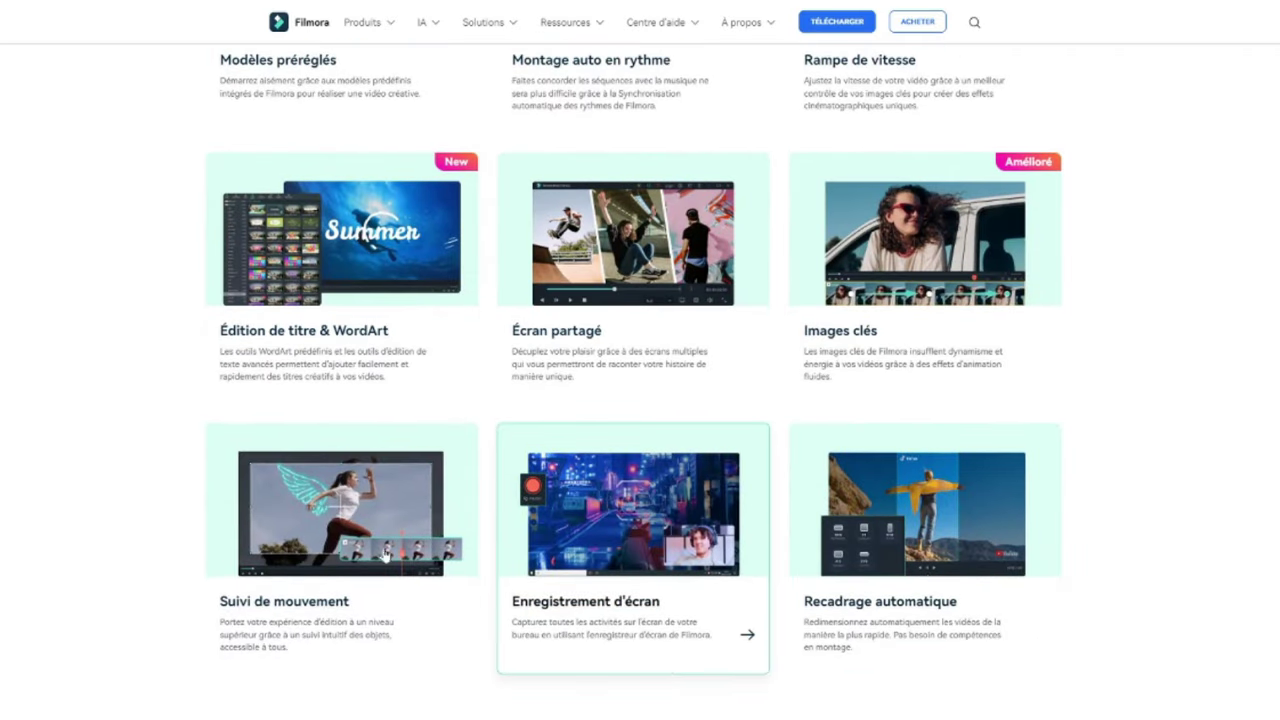
scroll(235, 690, "down", 5)
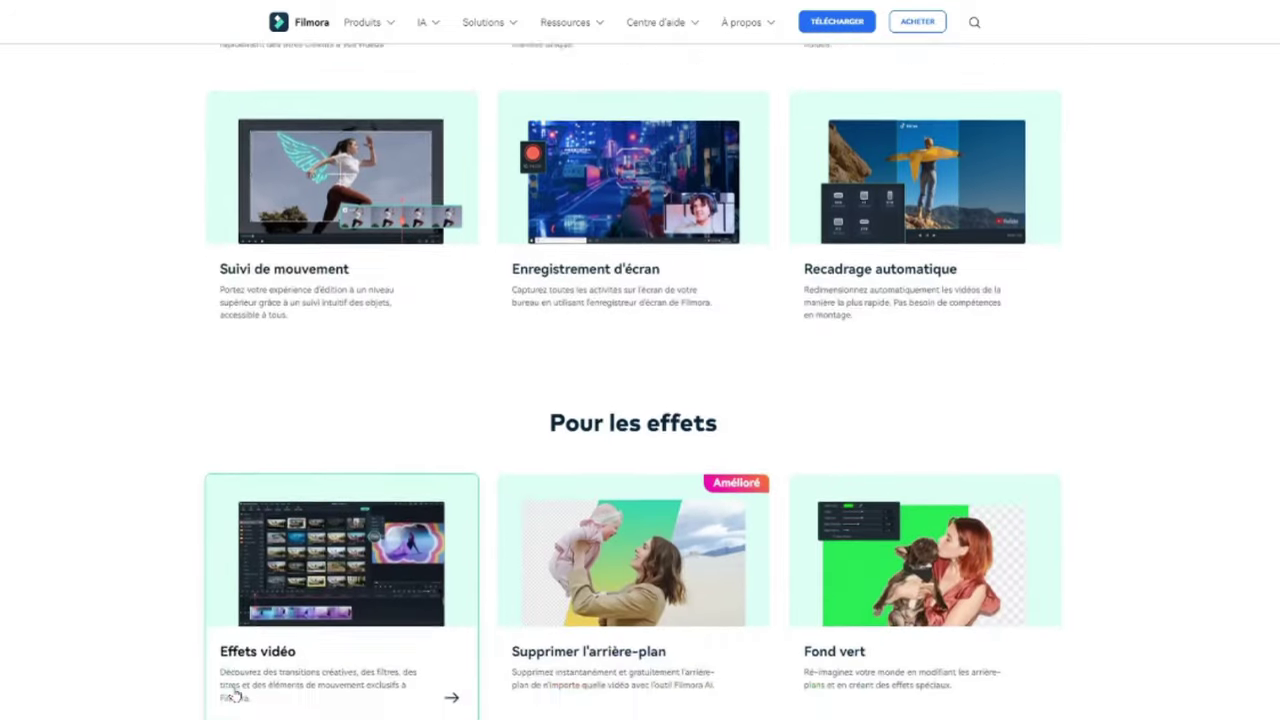
scroll(235, 693, "down", 2)
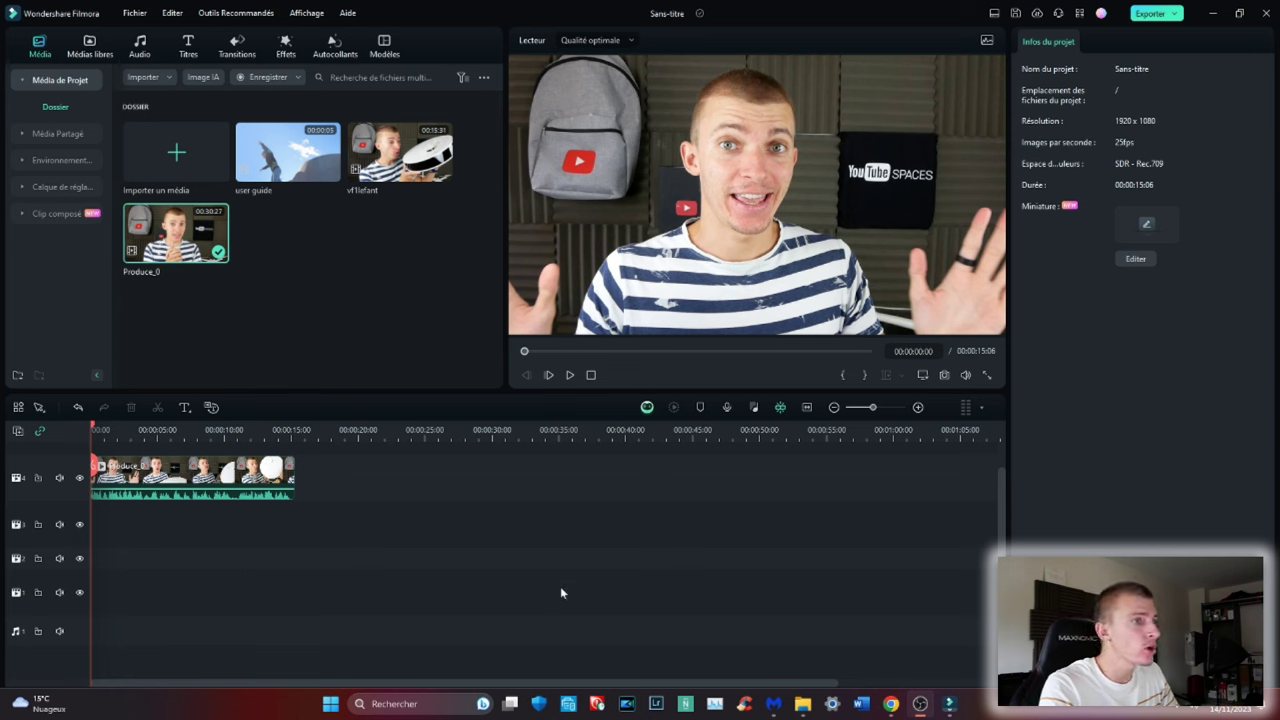
Start AI text-based editing (silence detection) on the Produce_0 timeline clip, with Français (France) as the transcription language
left_click(169, 437)
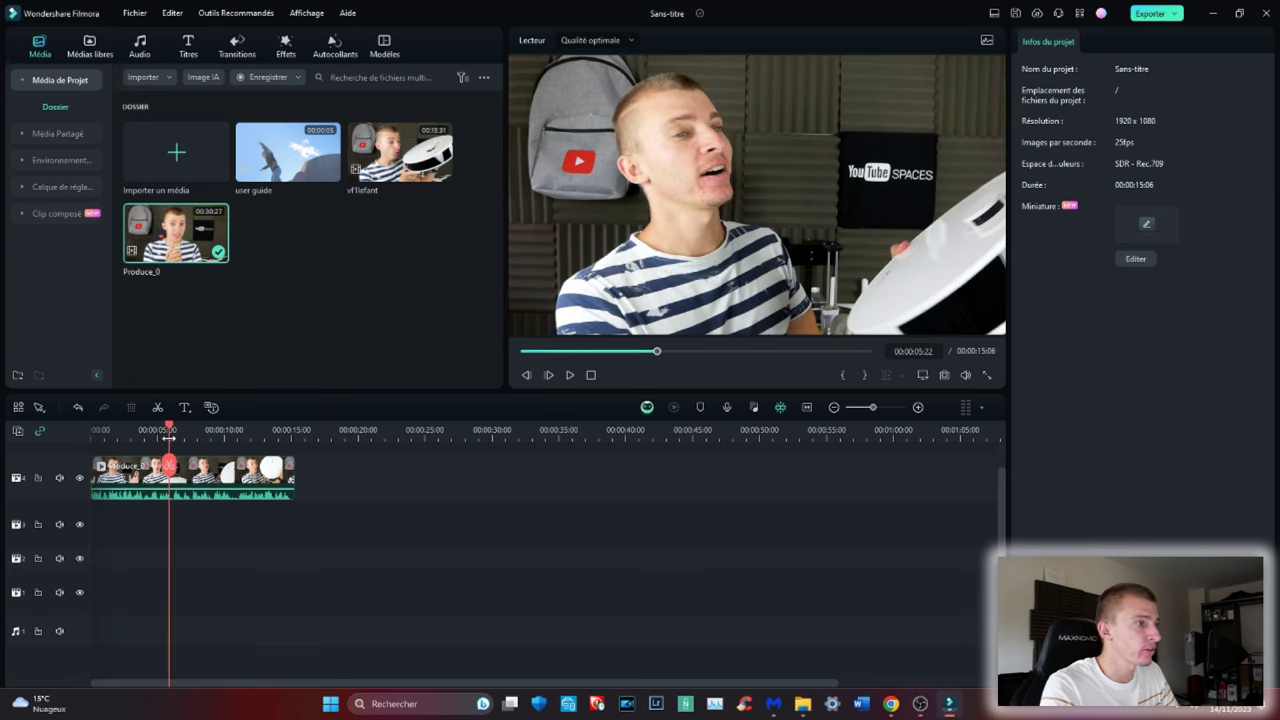
key("space")
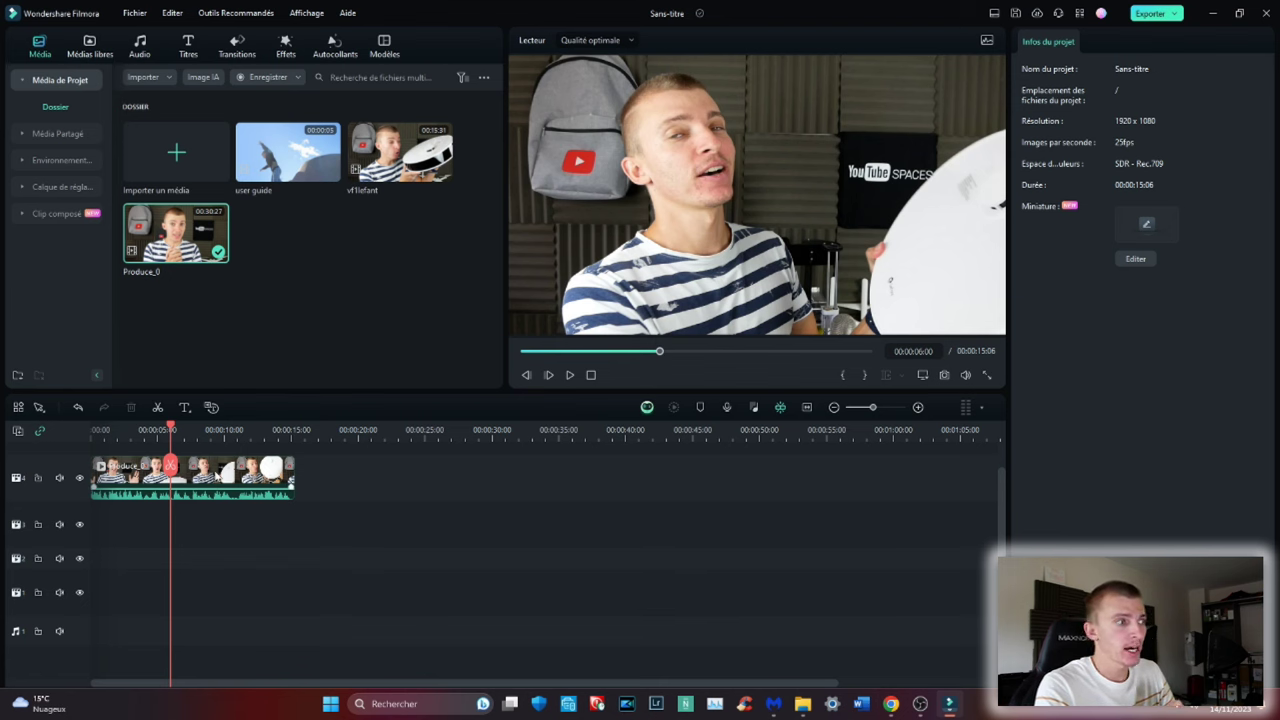
right_click(217, 478)
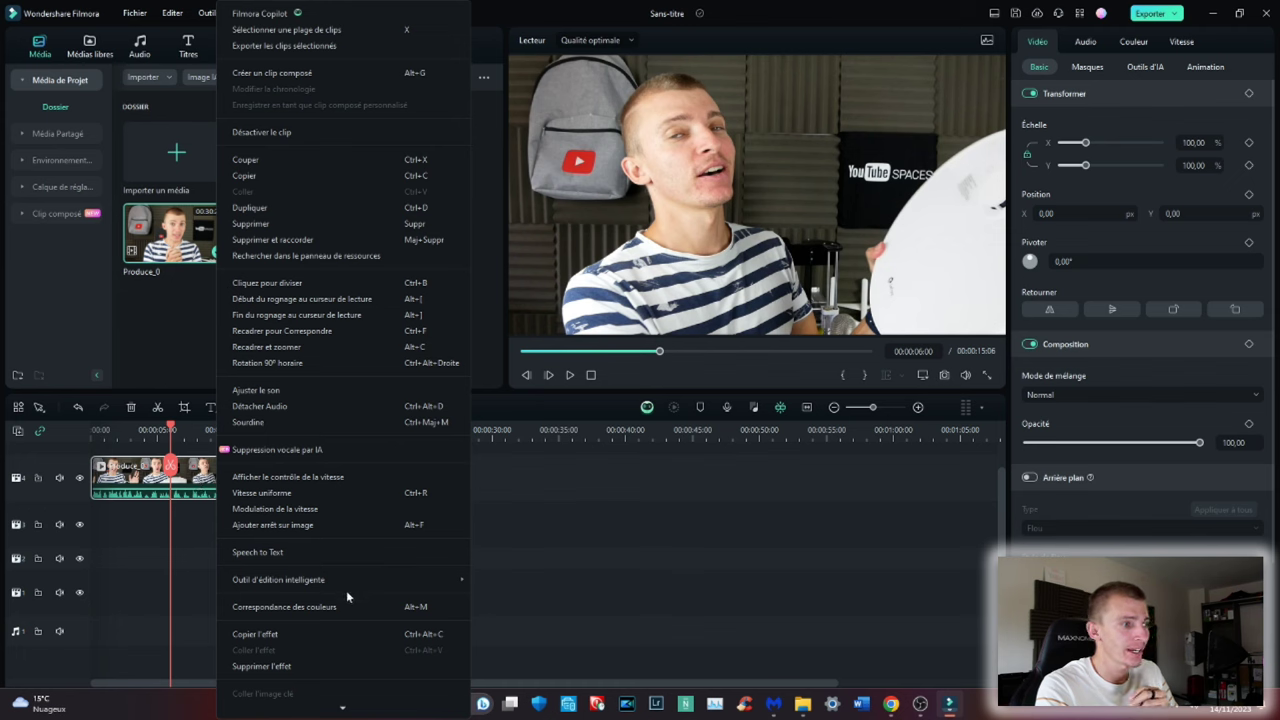
mouse_move(348, 587)
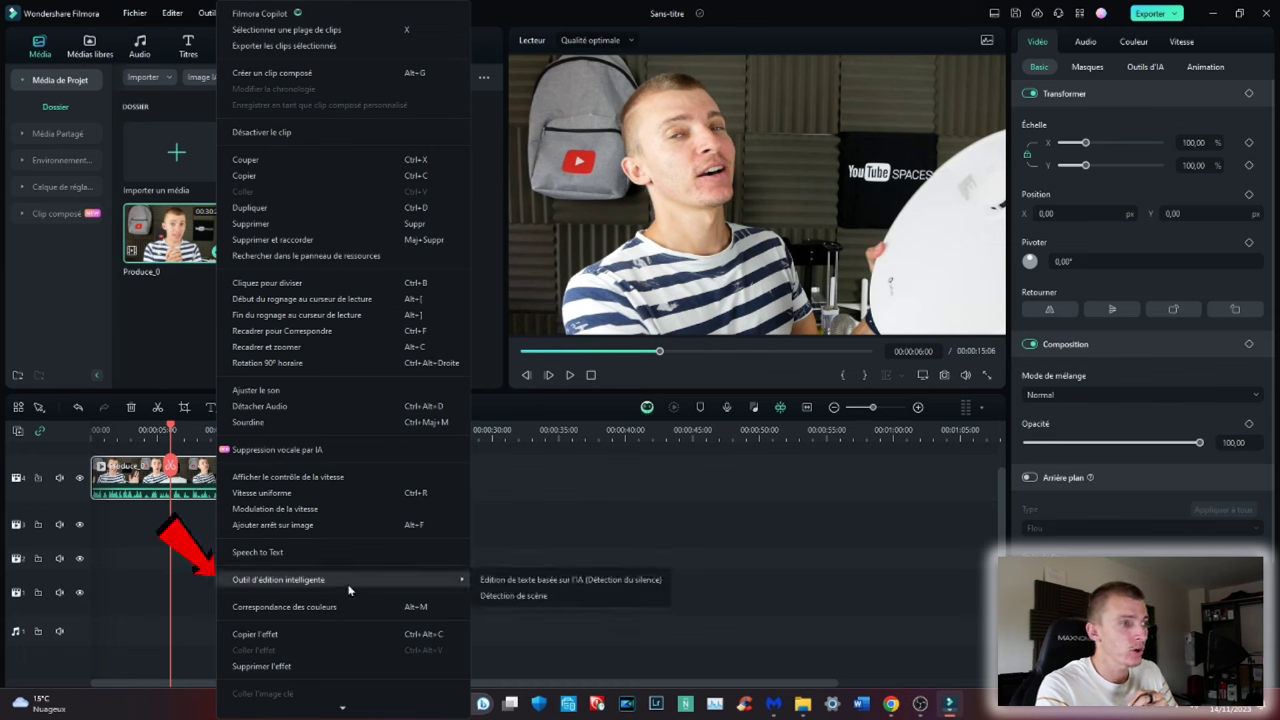
left_click(522, 582)
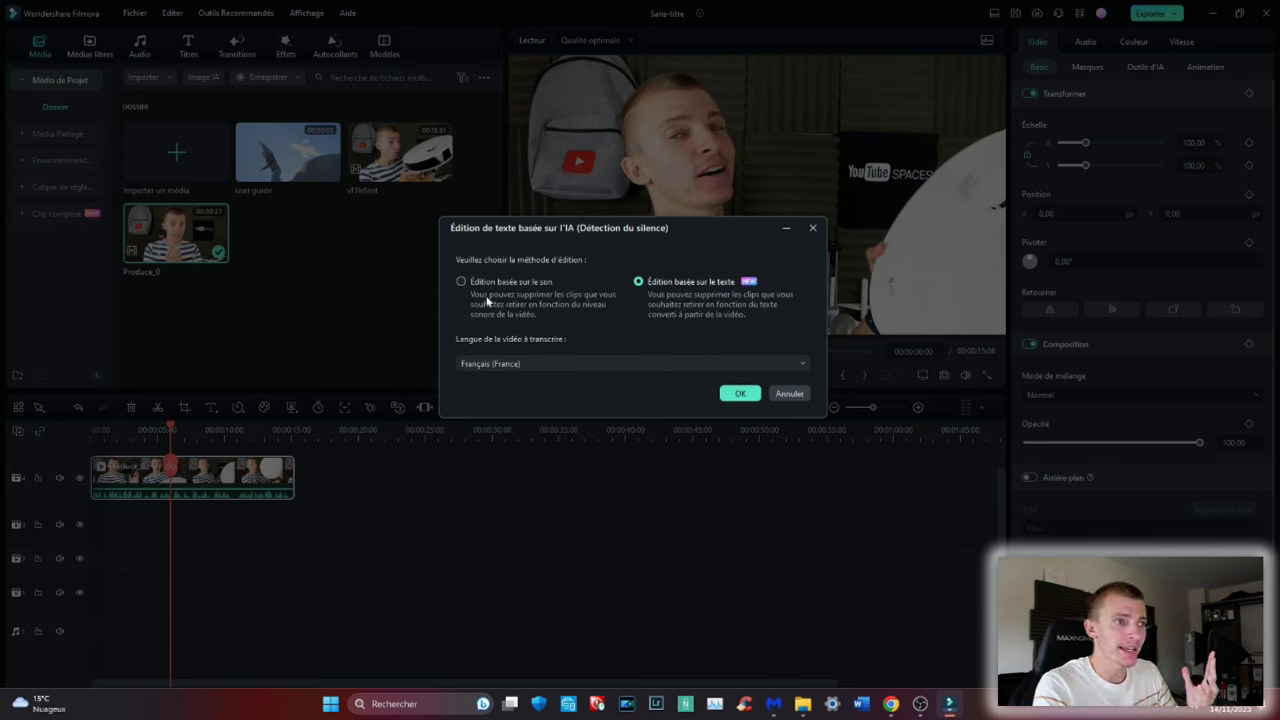
left_click(740, 393)
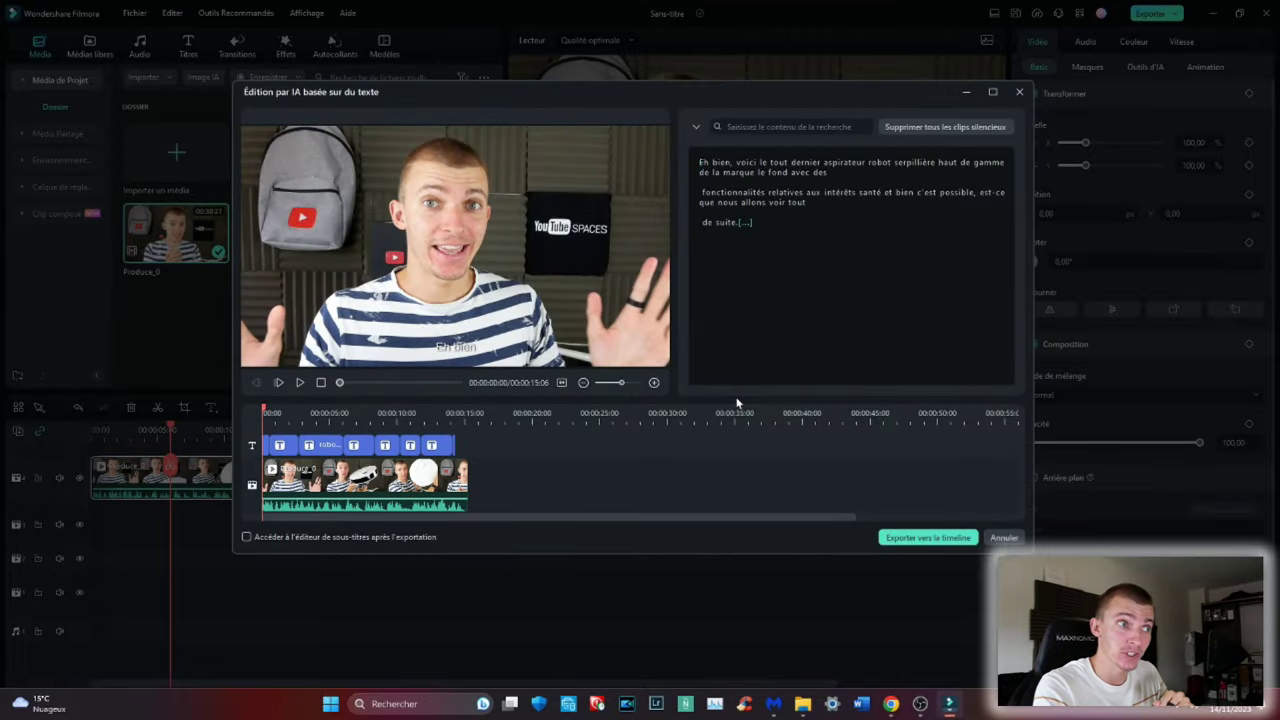
Delete the transcript's first paragraph, from "Eh bien" to "avec des", to cut the matching video section
key("ctrl+a")
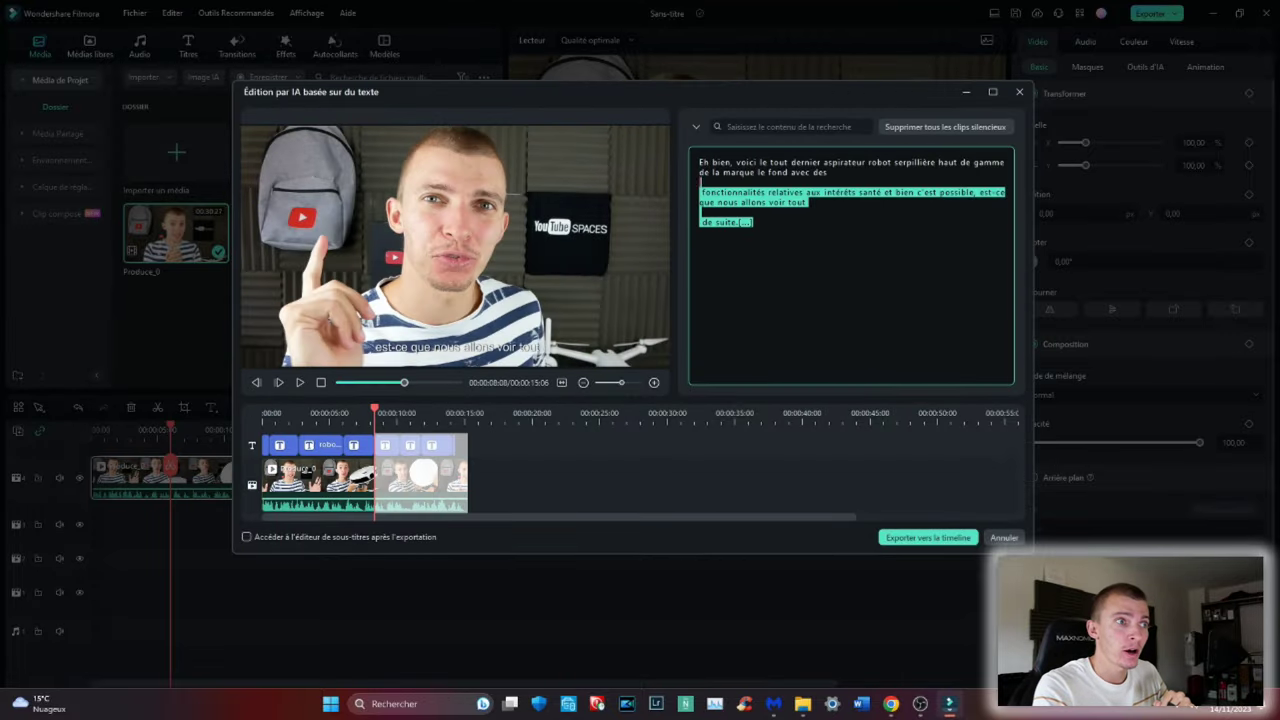
left_click(714, 162)
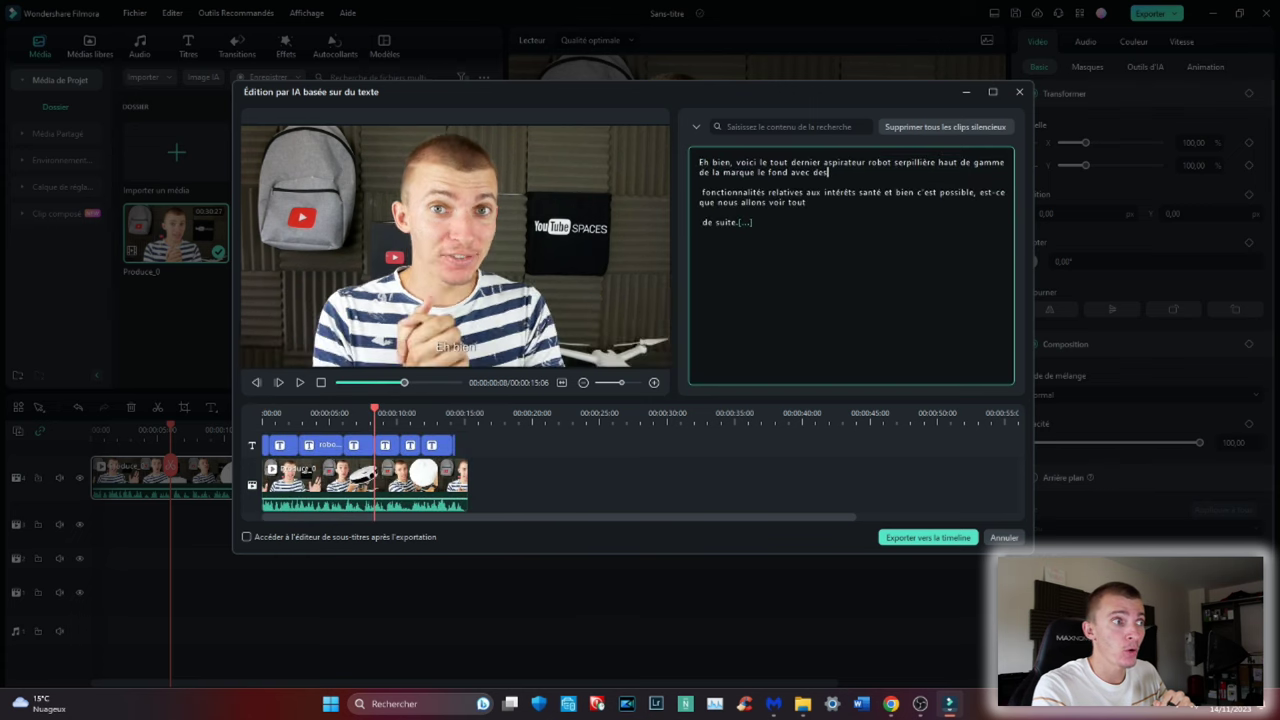
left_click_drag(699, 172, 827, 172)
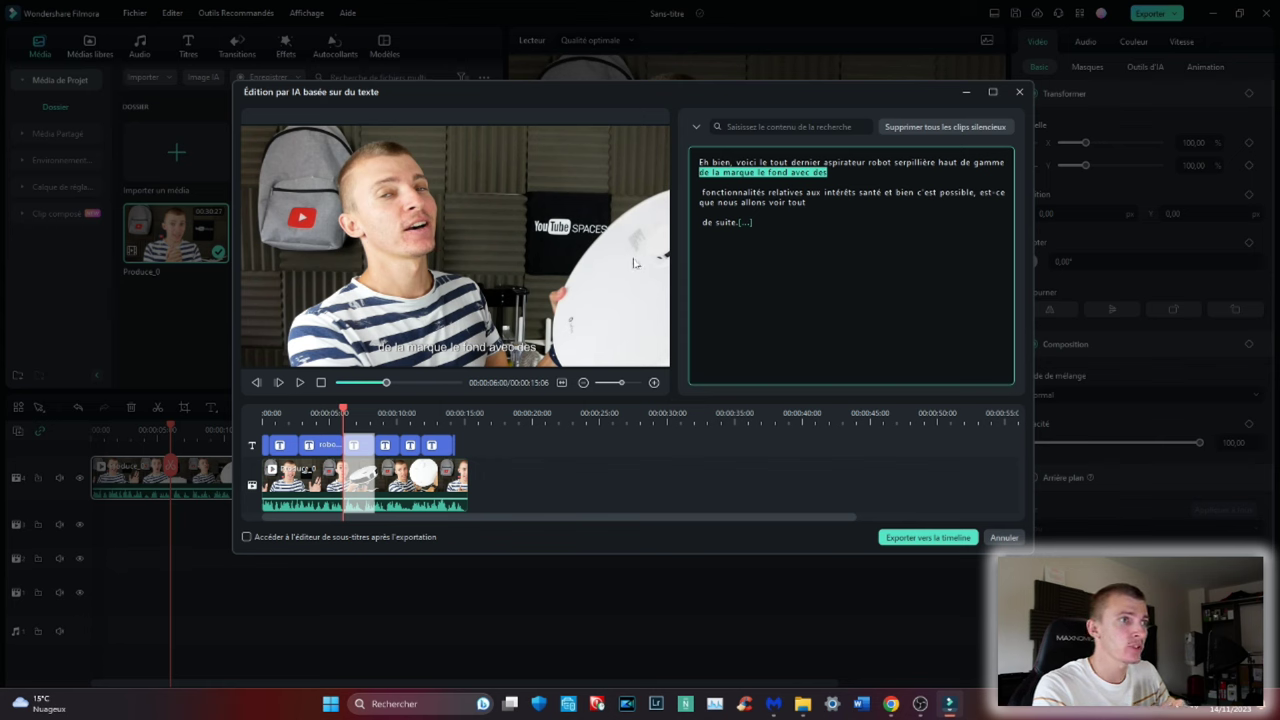
left_click_drag(827, 172, 699, 162)
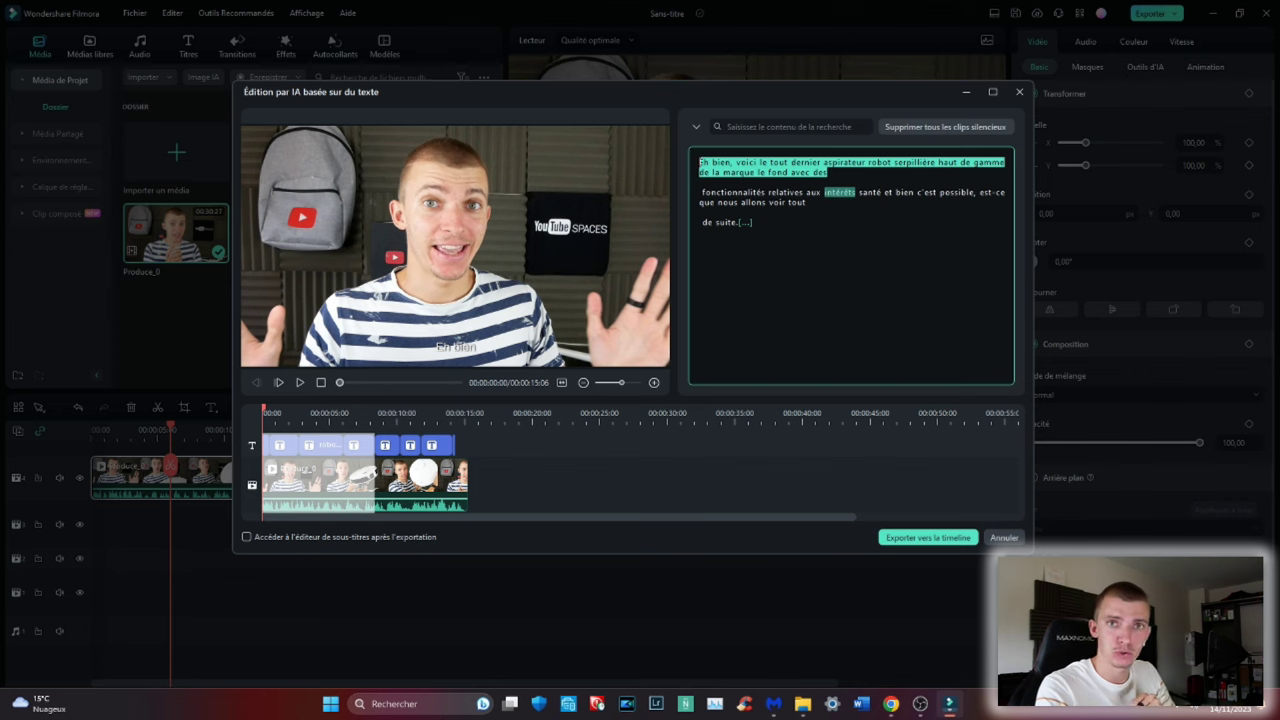
key("Delete")
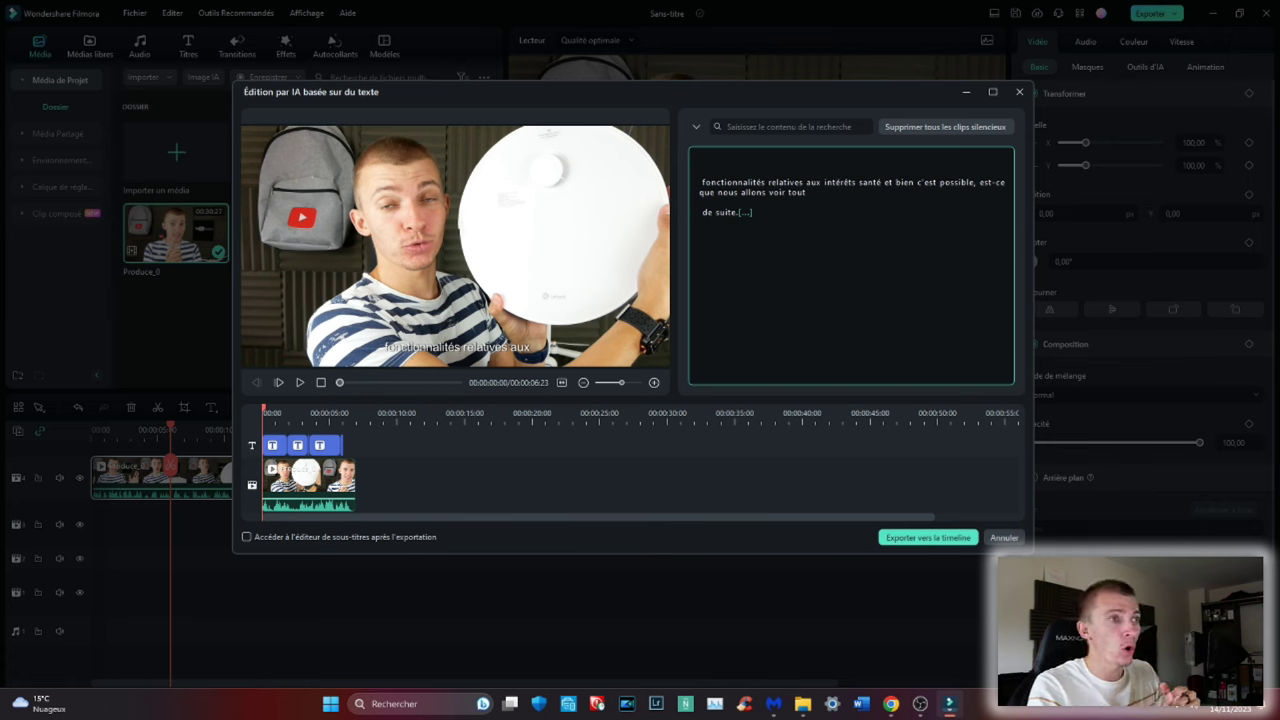
Select the first subtitle in the preview and place the text cursor between "intérêts" and "santé" in the transcript
left_click(441, 356)
left_click_drag(425, 352, 423, 352)
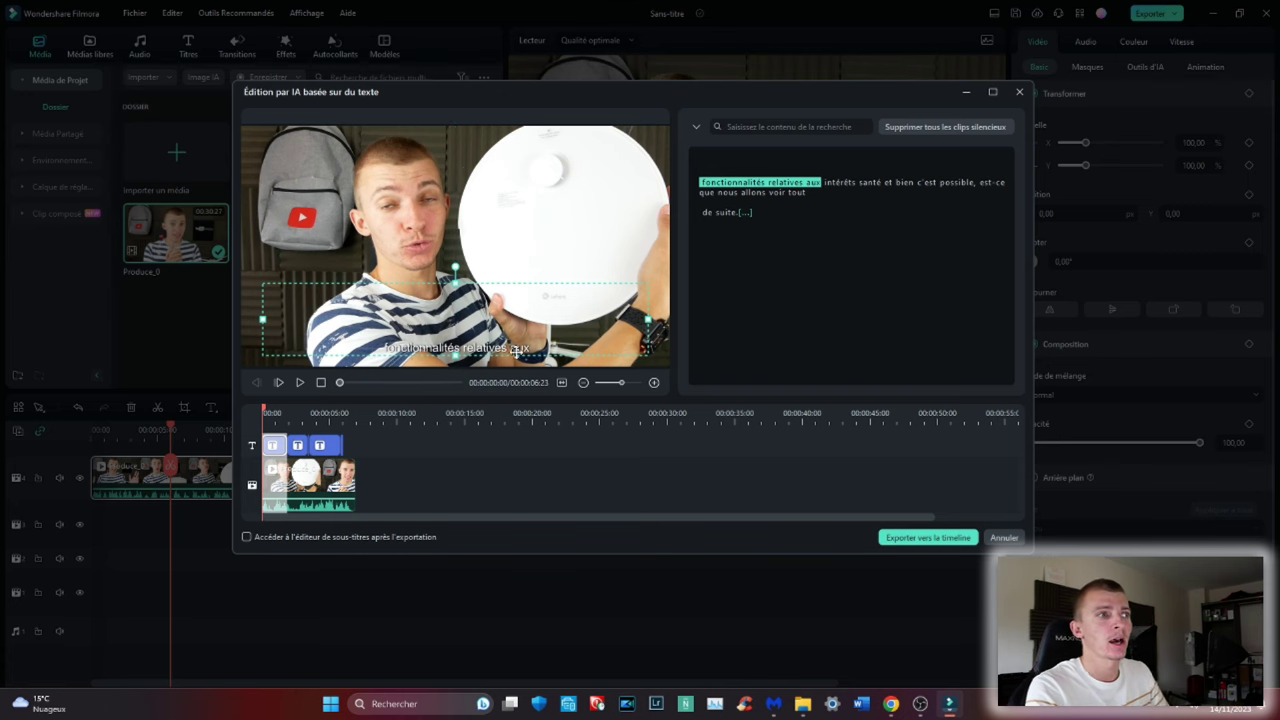
left_click(859, 182)
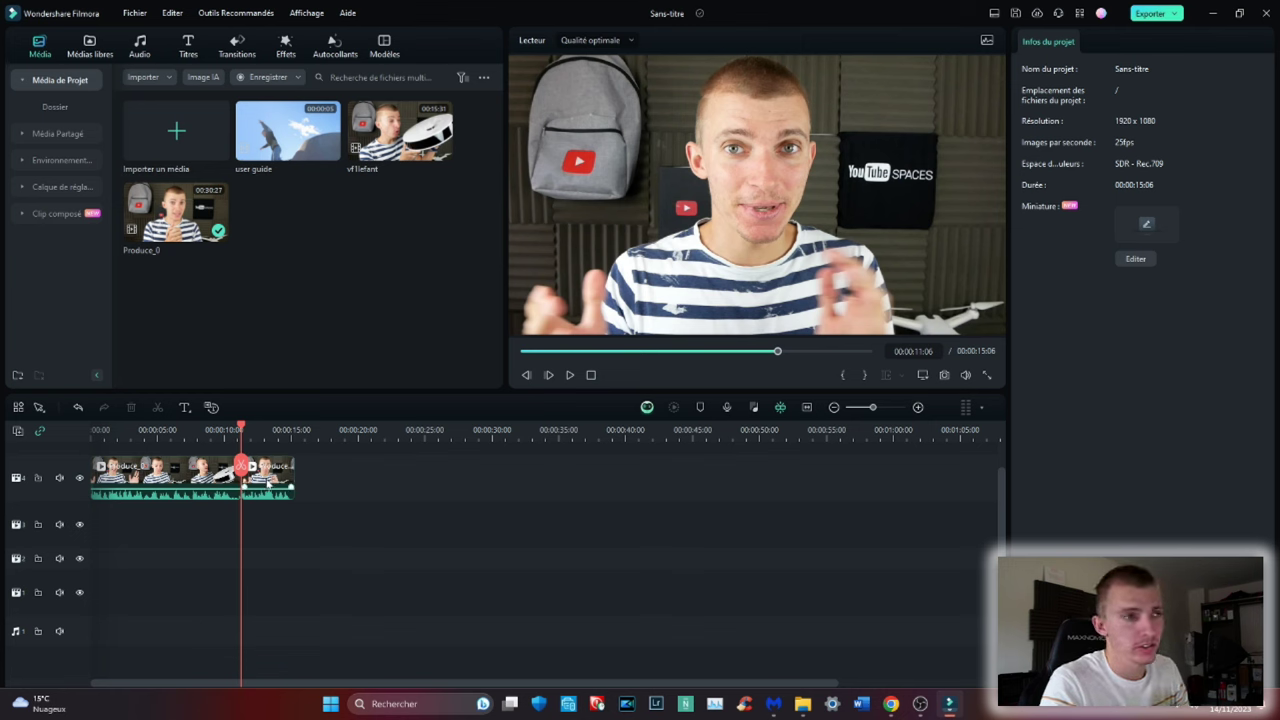
Open the smart cutout (Découpe intelligente) editor for the short second Produce_0 clip on the timeline
left_click(270, 487)
left_click(293, 409)
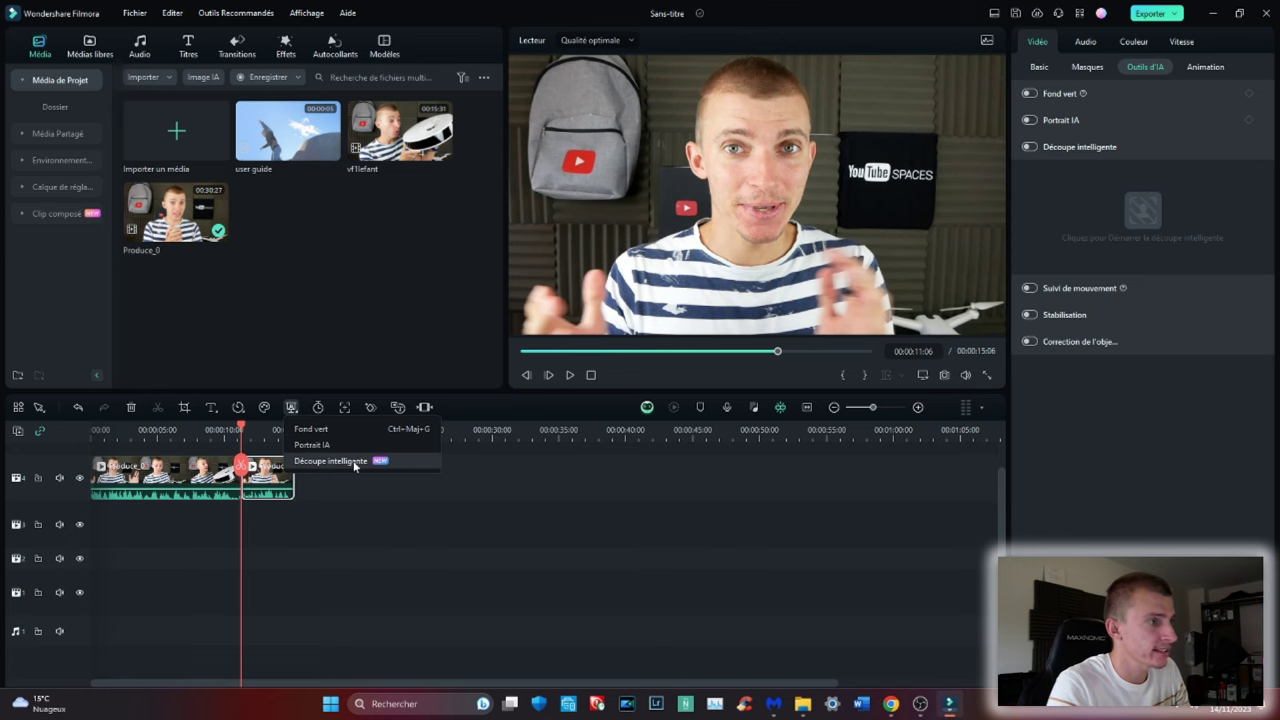
left_click(352, 462)
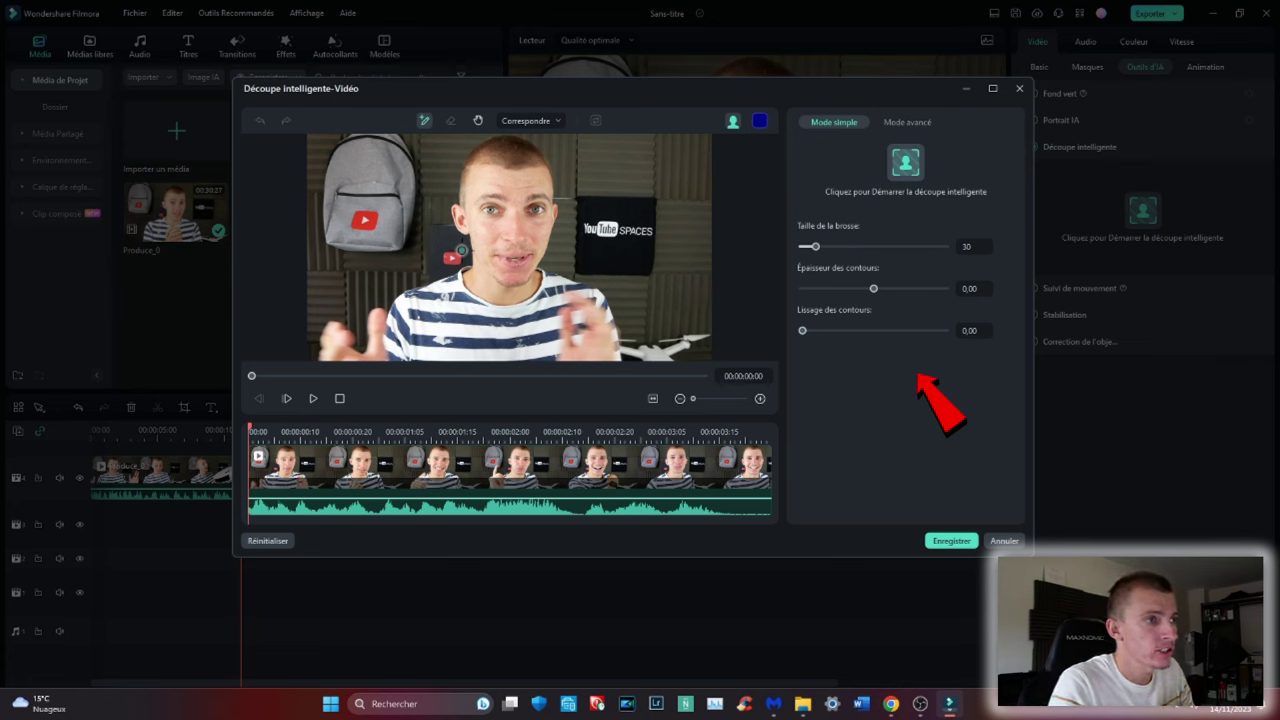
Brush over the man's head with brush size 127 and erase the excess mask beside his shoulder with size 67
left_click(871, 247)
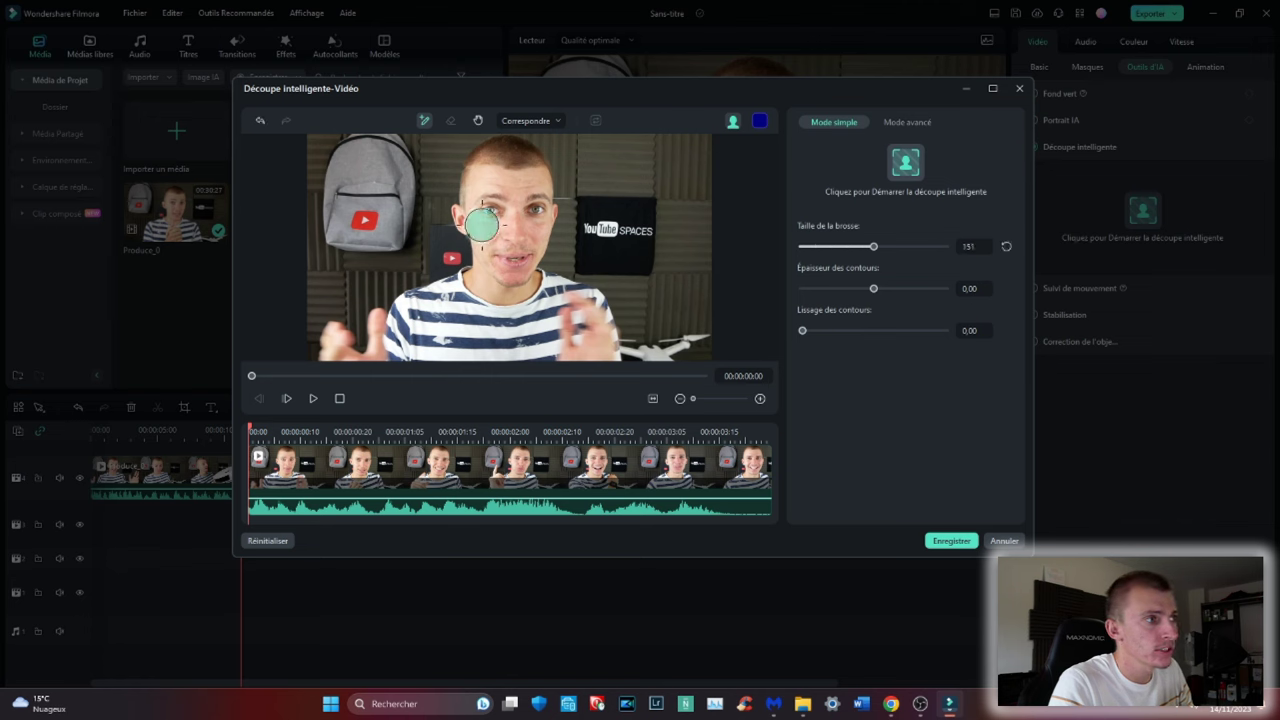
left_click_drag(875, 255, 862, 247)
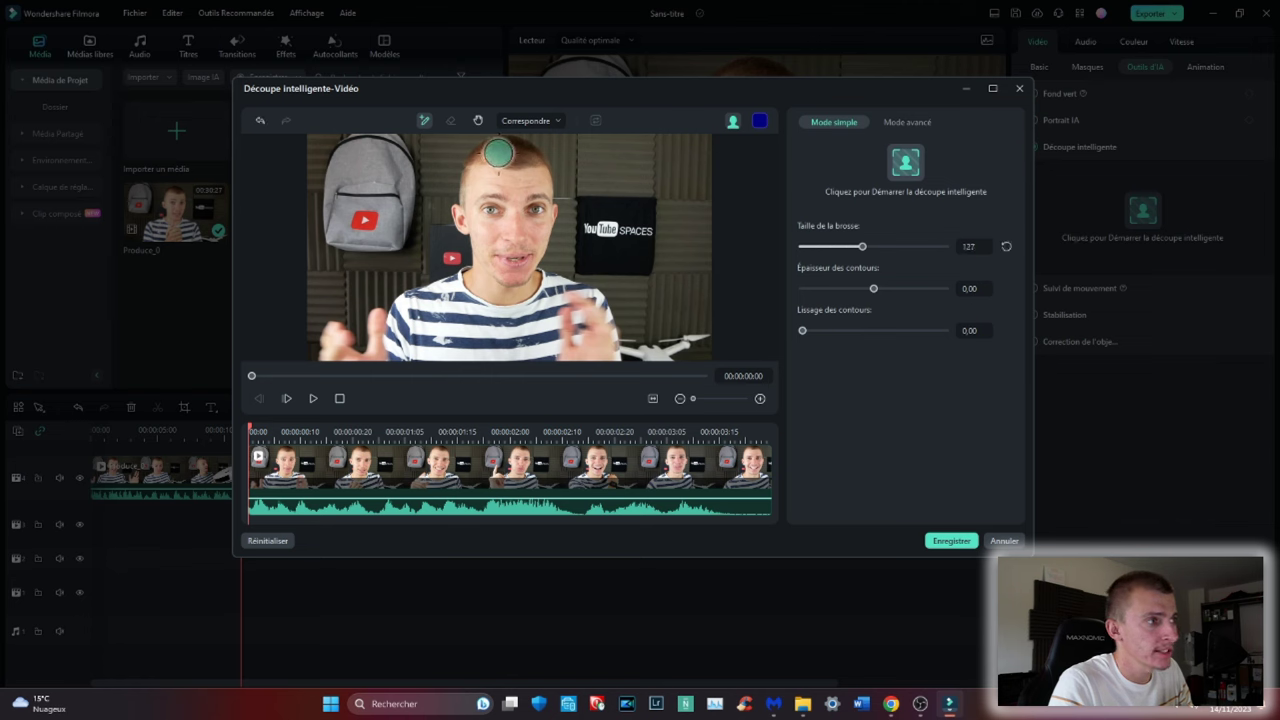
mouse_move(482, 163)
left_mouse_down()
mouse_move(460, 213)
mouse_move(480, 240)
mouse_move(474, 274)
mouse_move(399, 318)
mouse_move(386, 360)
mouse_move(610, 356)
mouse_move(590, 298)
mouse_move(540, 276)
mouse_move(541, 195)
left_mouse_up()
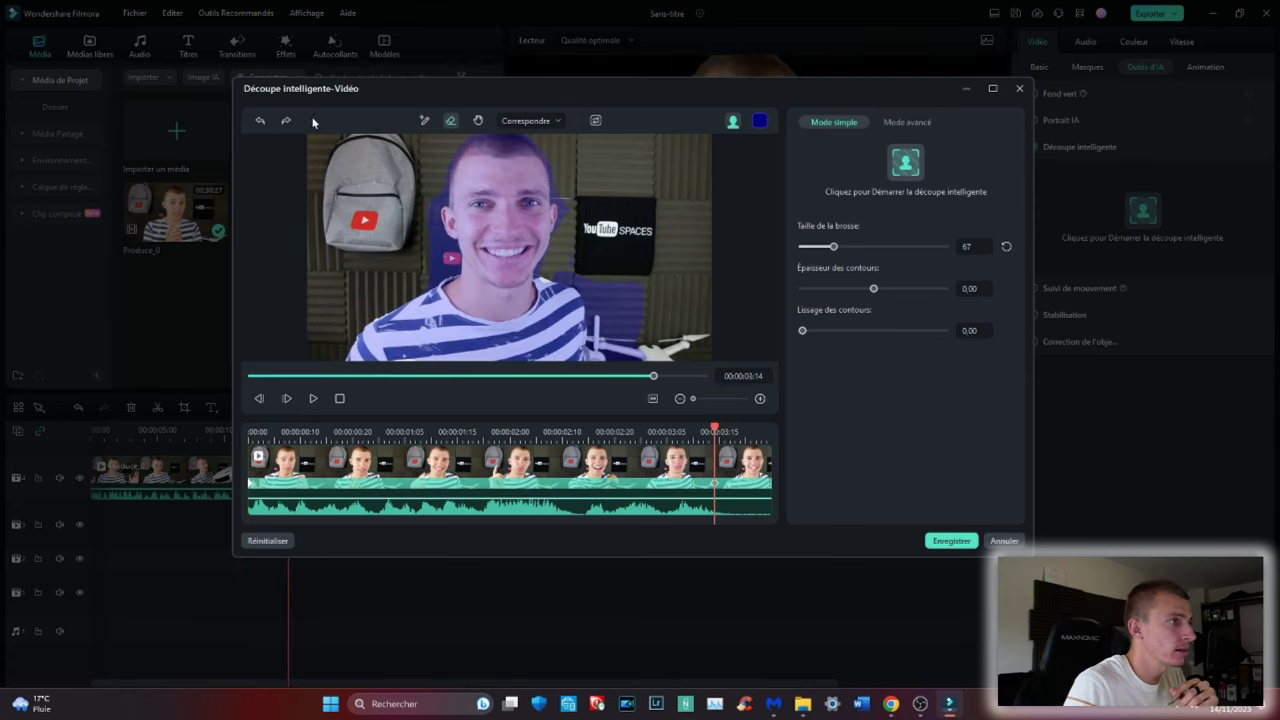
mouse_move(552, 280)
left_mouse_down()
mouse_move(598, 277)
mouse_move(561, 268)
mouse_move(576, 250)
mouse_move(571, 199)
mouse_move(579, 253)
mouse_move(574, 208)
left_mouse_up()
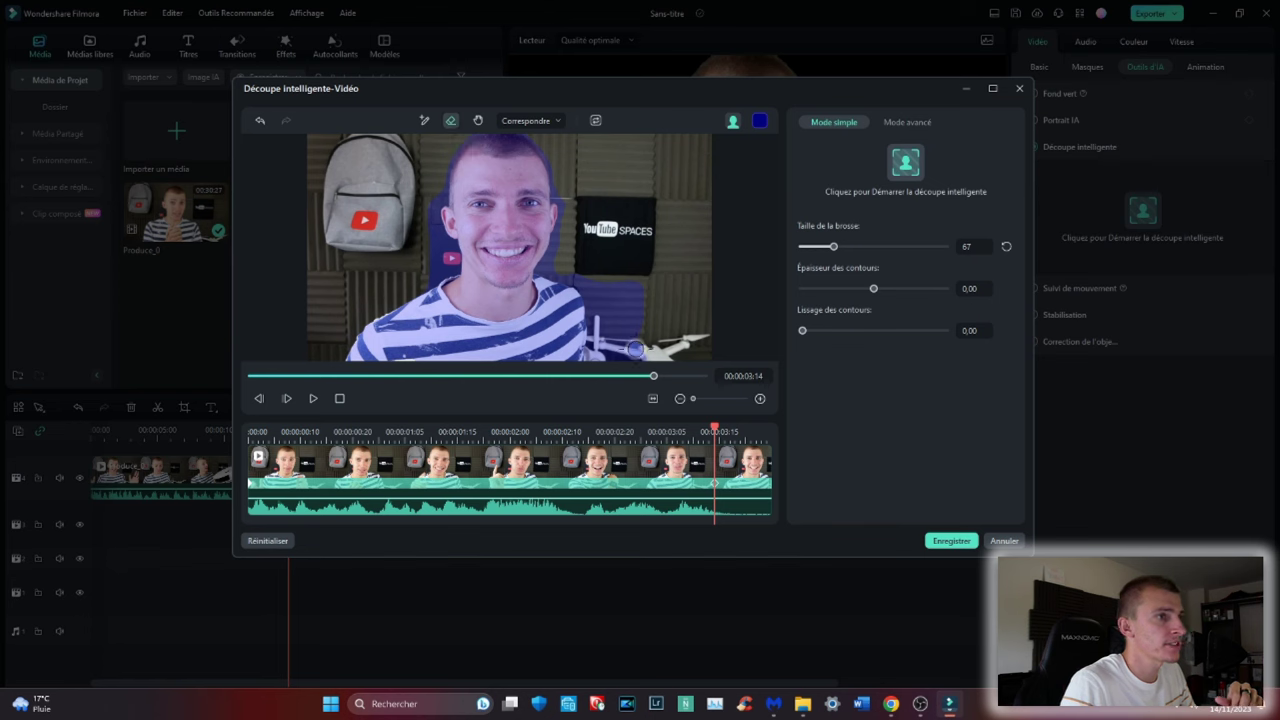
mouse_move(566, 264)
left_mouse_down()
mouse_move(629, 305)
mouse_move(625, 282)
mouse_move(650, 316)
mouse_move(628, 282)
mouse_move(641, 326)
mouse_move(595, 284)
mouse_move(619, 346)
mouse_move(619, 298)
mouse_move(616, 326)
mouse_move(600, 301)
mouse_move(594, 322)
mouse_move(607, 327)
mouse_move(608, 300)
mouse_move(615, 356)
mouse_move(620, 272)
mouse_move(619, 345)
mouse_move(640, 383)
mouse_move(624, 316)
mouse_move(649, 381)
mouse_move(555, 259)
left_mouse_up()
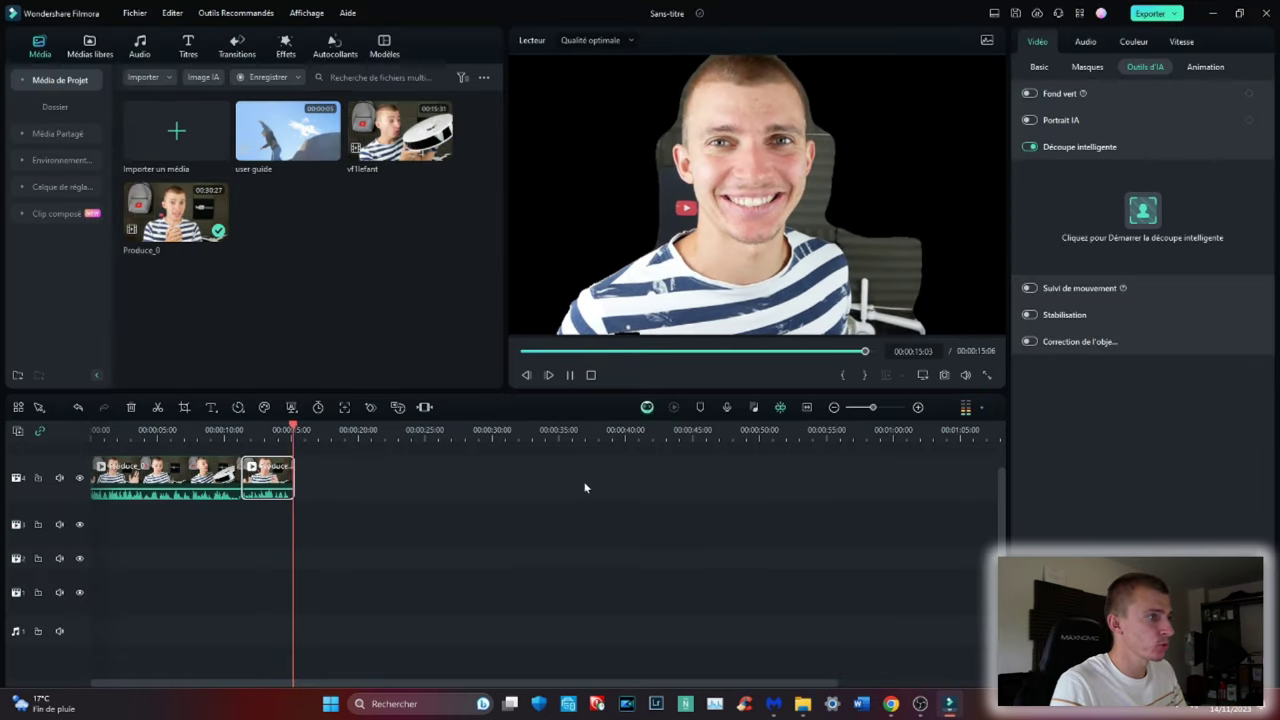
Play back the timeline around the start of the cut-out second clip to check the background removal
key("space")
left_click(360, 480)
left_click(286, 486)
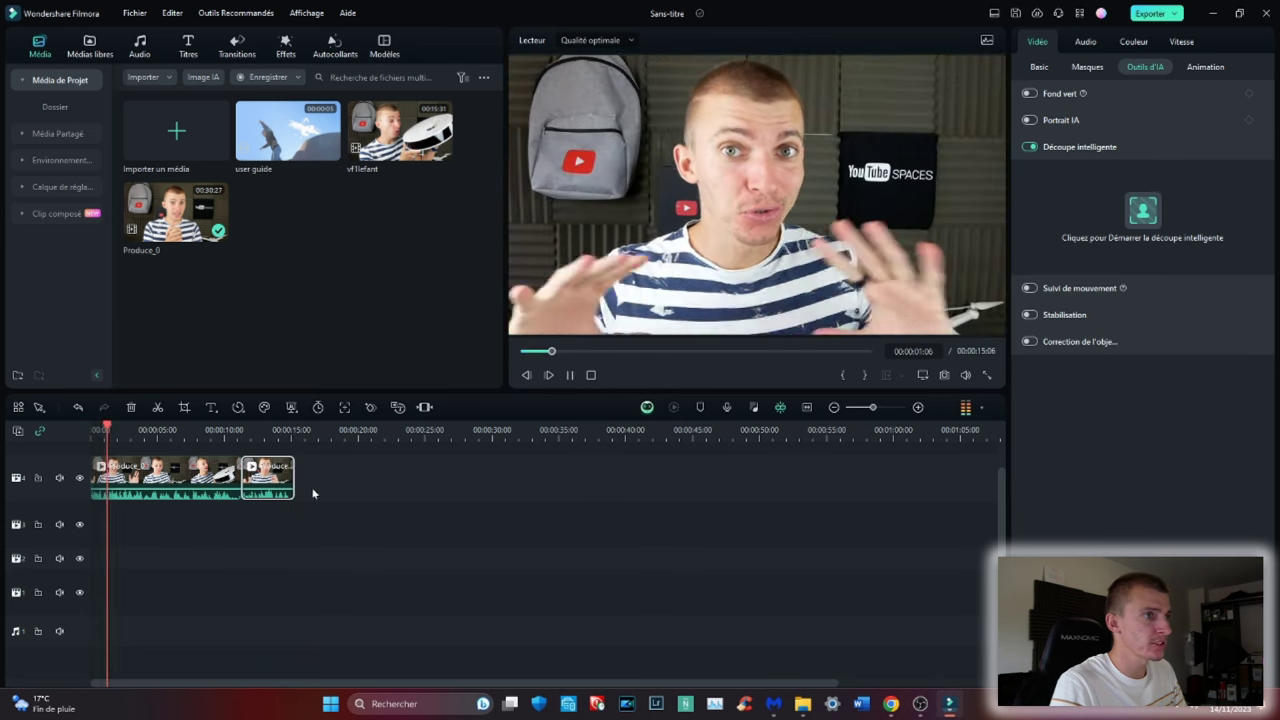
left_click(247, 430)
key("space")
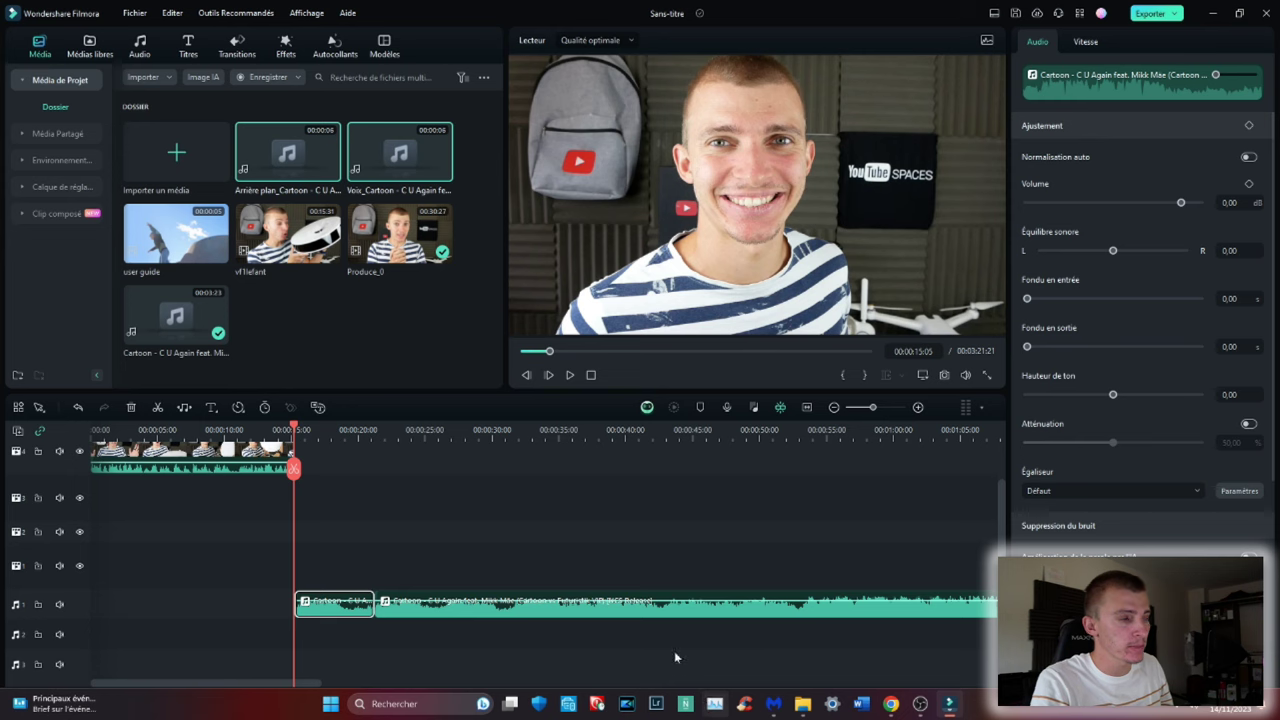
Play back the short first music clip on the timeline to listen to its vocals
left_click(457, 520)
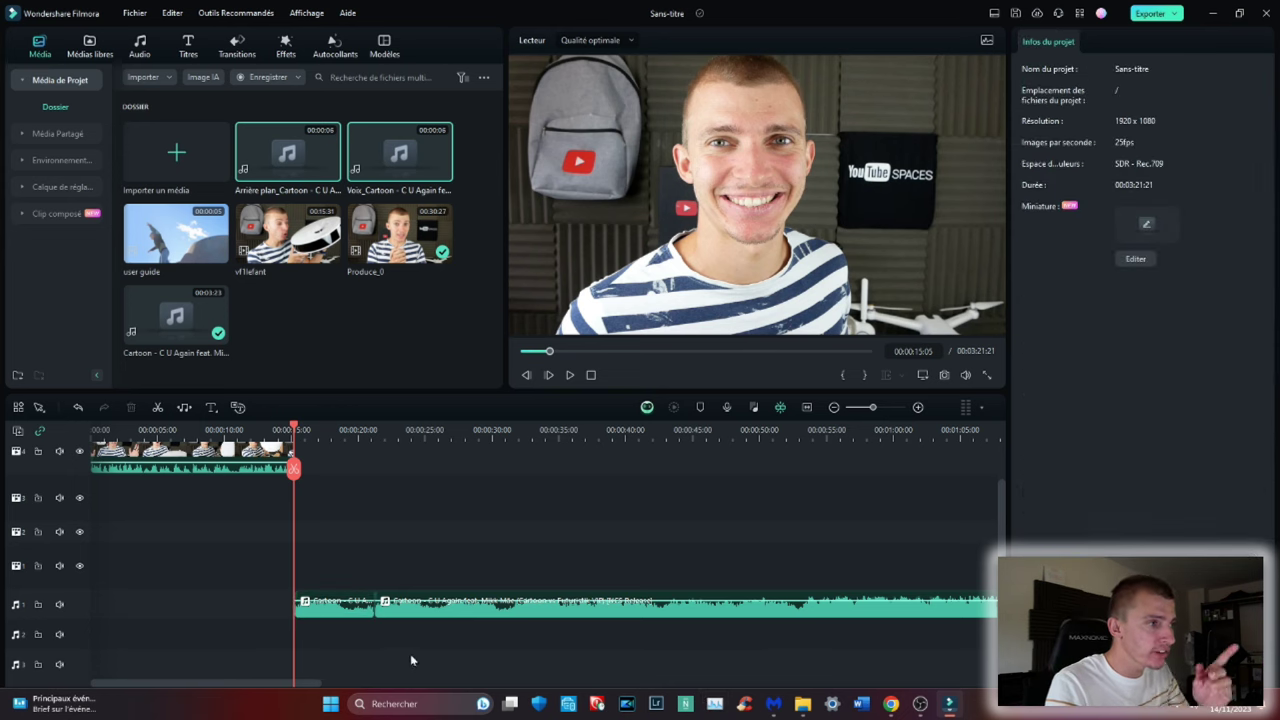
left_click(569, 376)
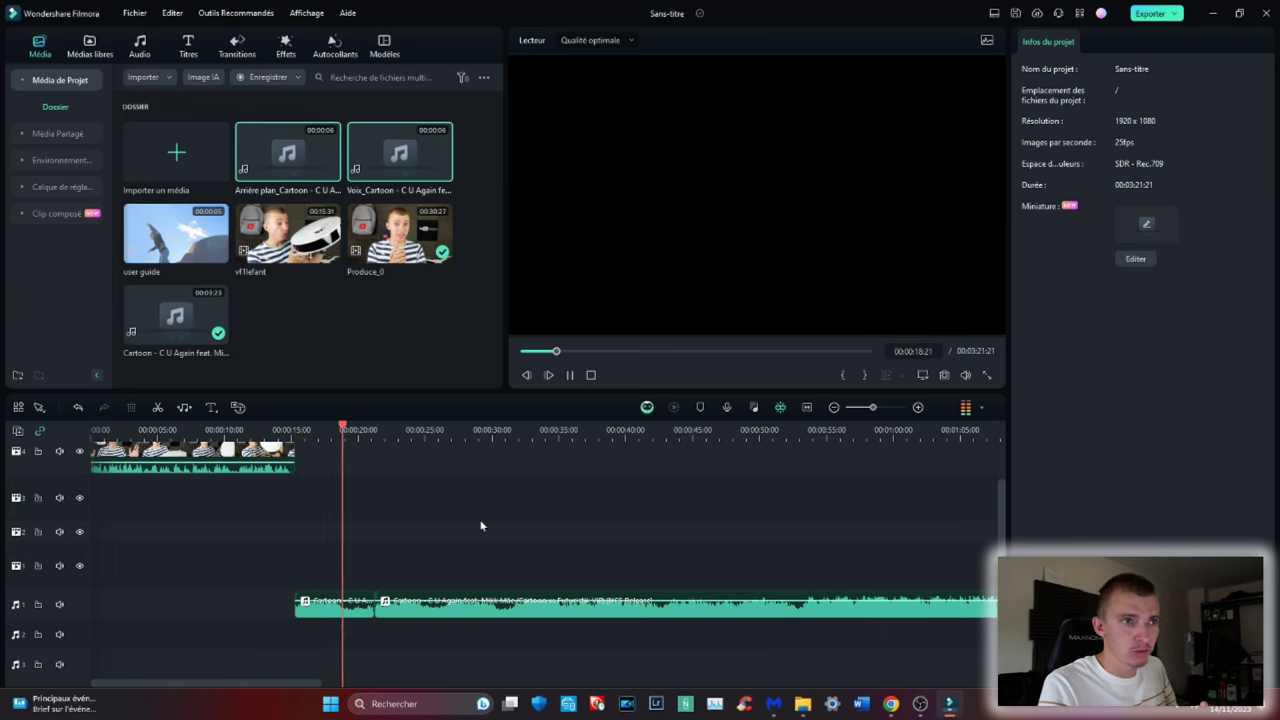
left_click(571, 376)
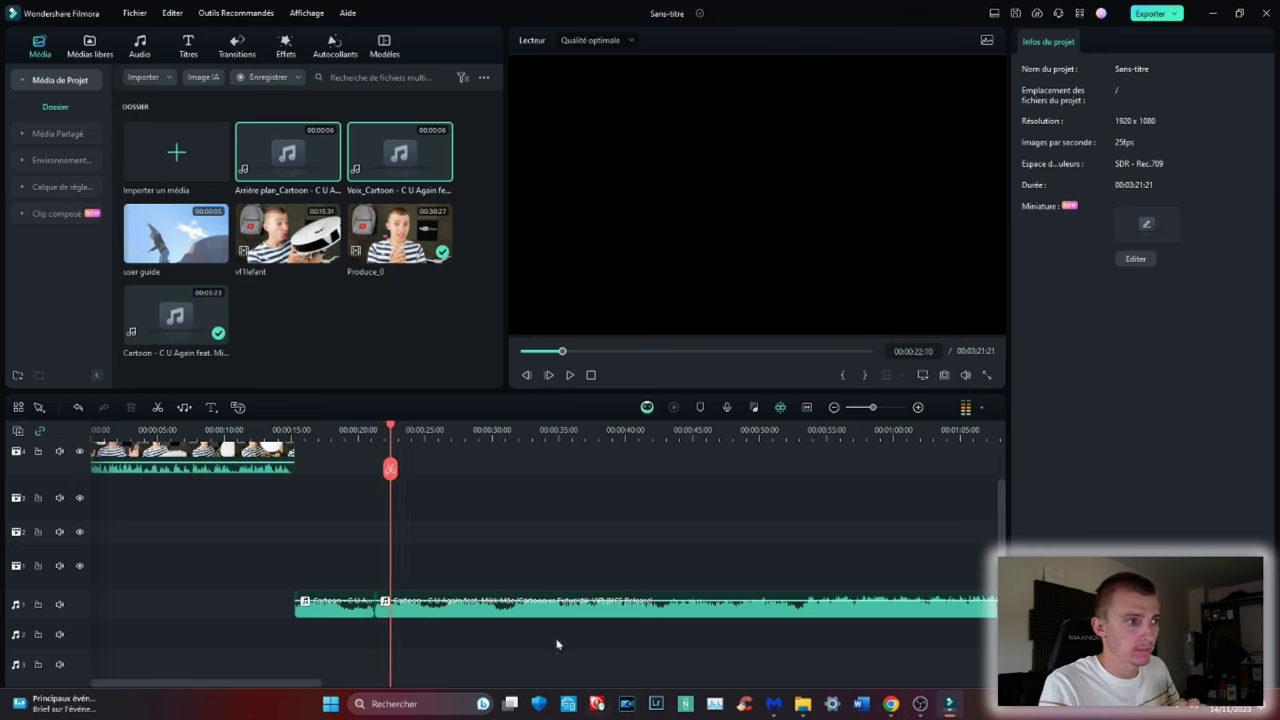
Apply AI vocal removal (Suppression vocale par IA) to the short first music clip
left_click(348, 612)
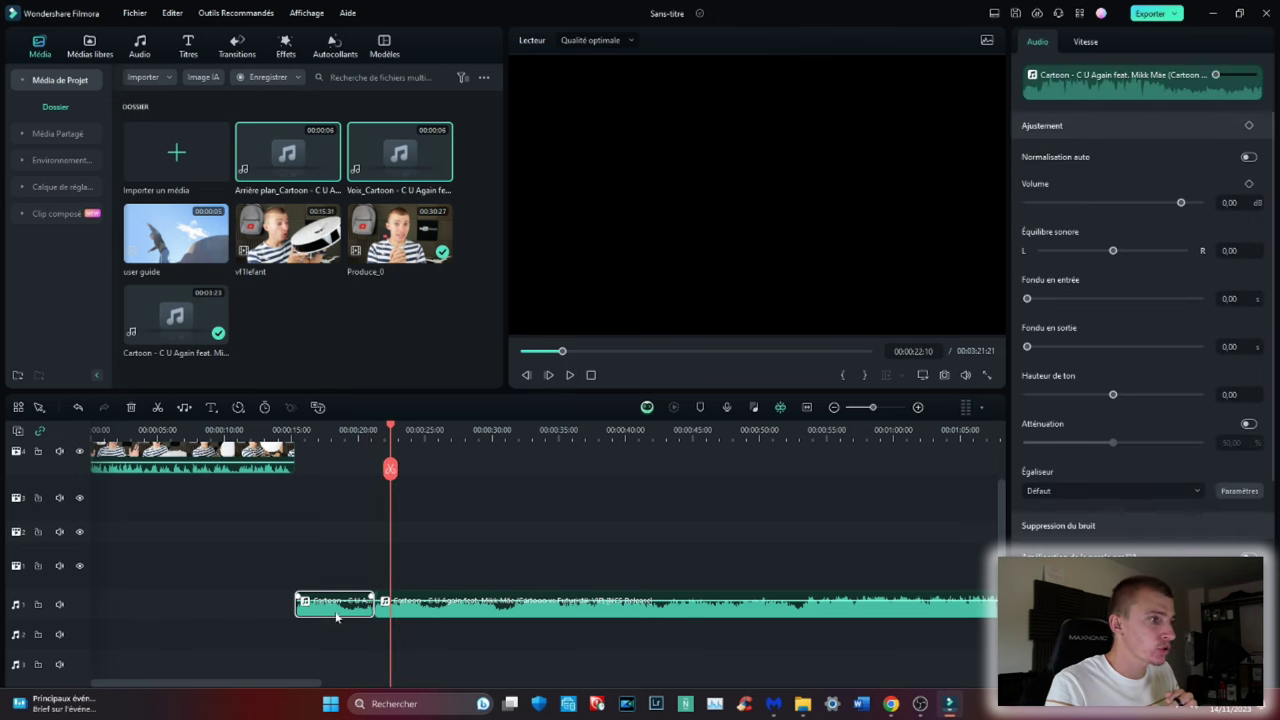
right_click(336, 616)
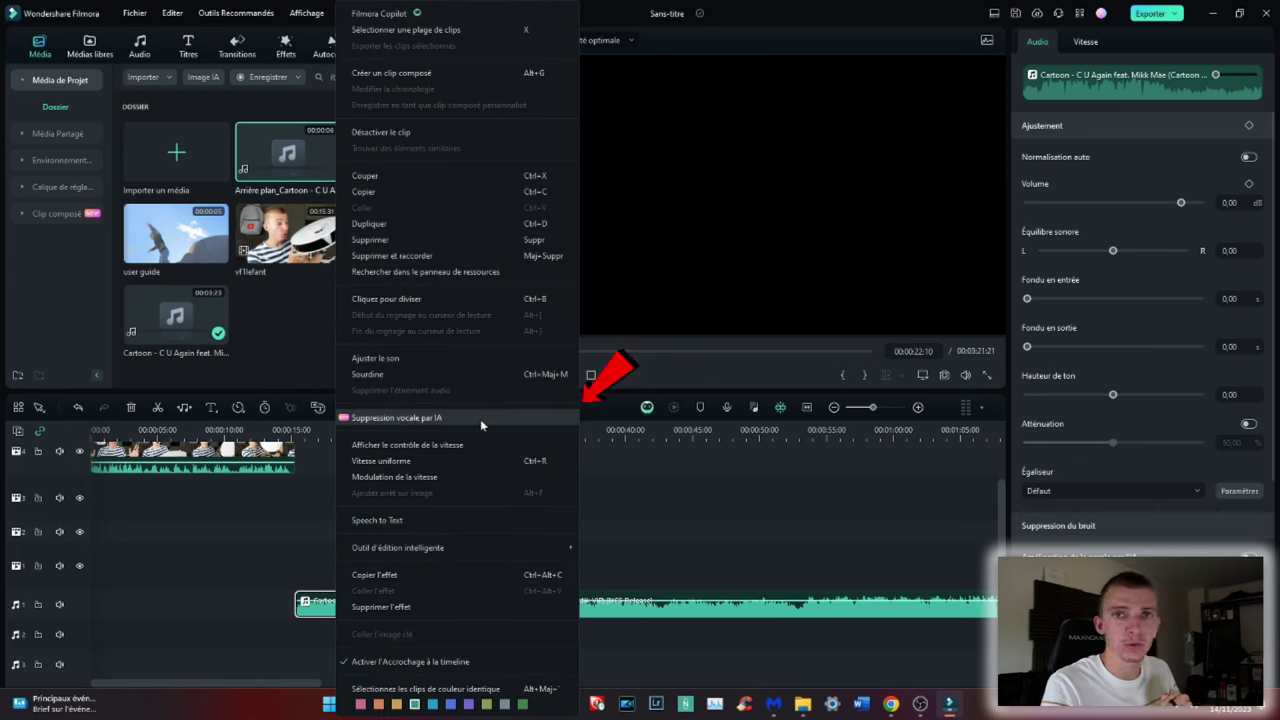
left_click(384, 418)
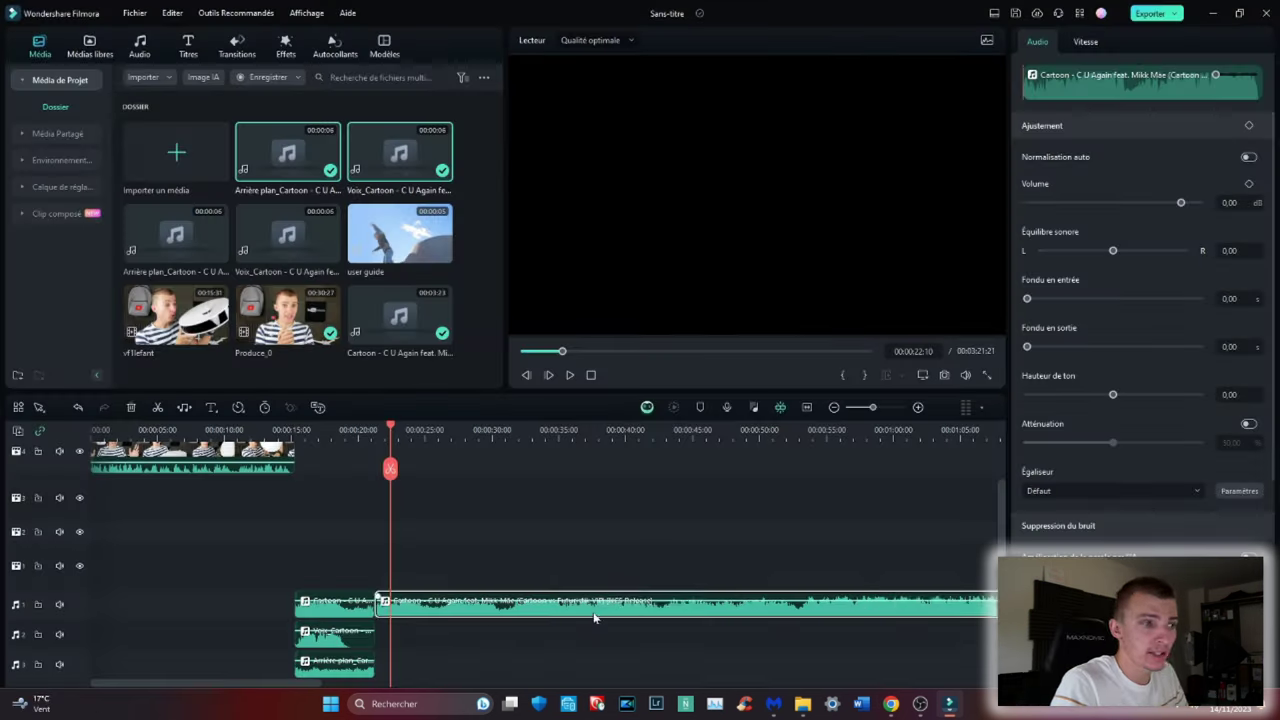
Shift the long music clip later and line up the extracted voice and background clips after the short clip on audio track 1
left_click_drag(594, 607, 790, 607)
left_click_drag(368, 633, 455, 605)
left_click_drag(355, 662, 515, 578)
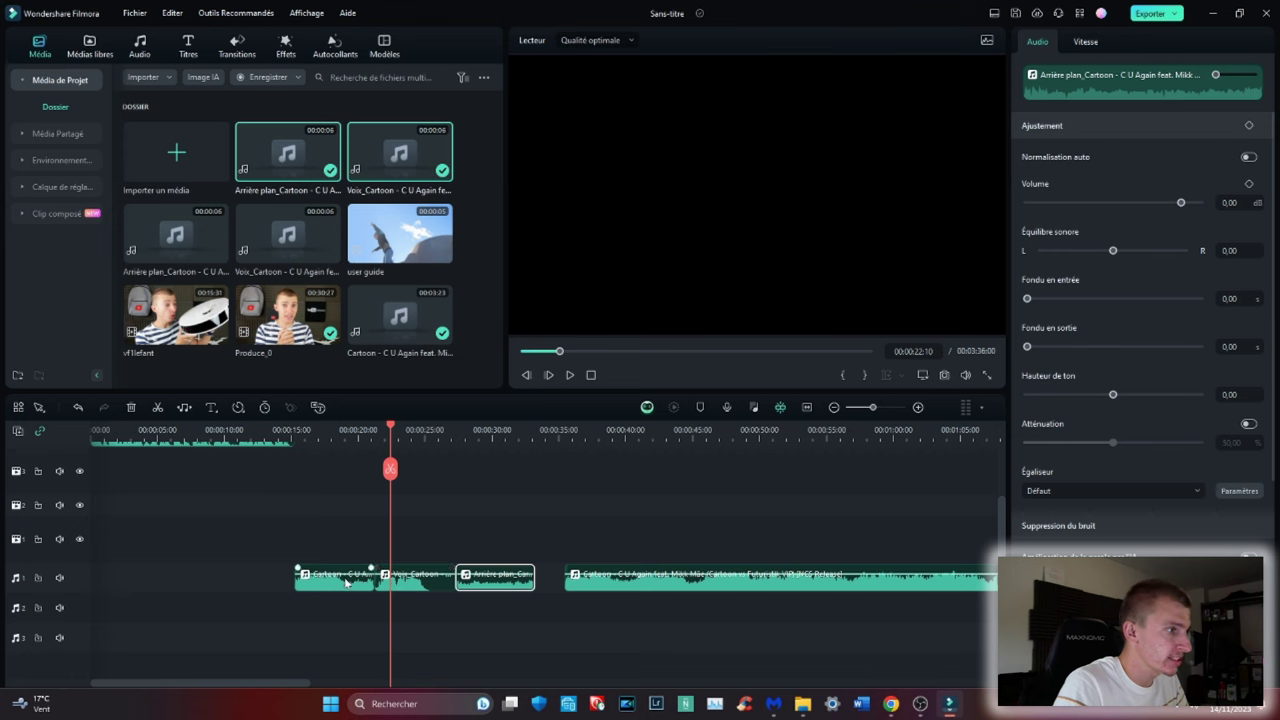
Play the timeline from 00:00:21:06 to listen to the separated voice and background clips
left_click(370, 572)
left_click_drag(392, 433, 374, 433)
left_click(506, 612)
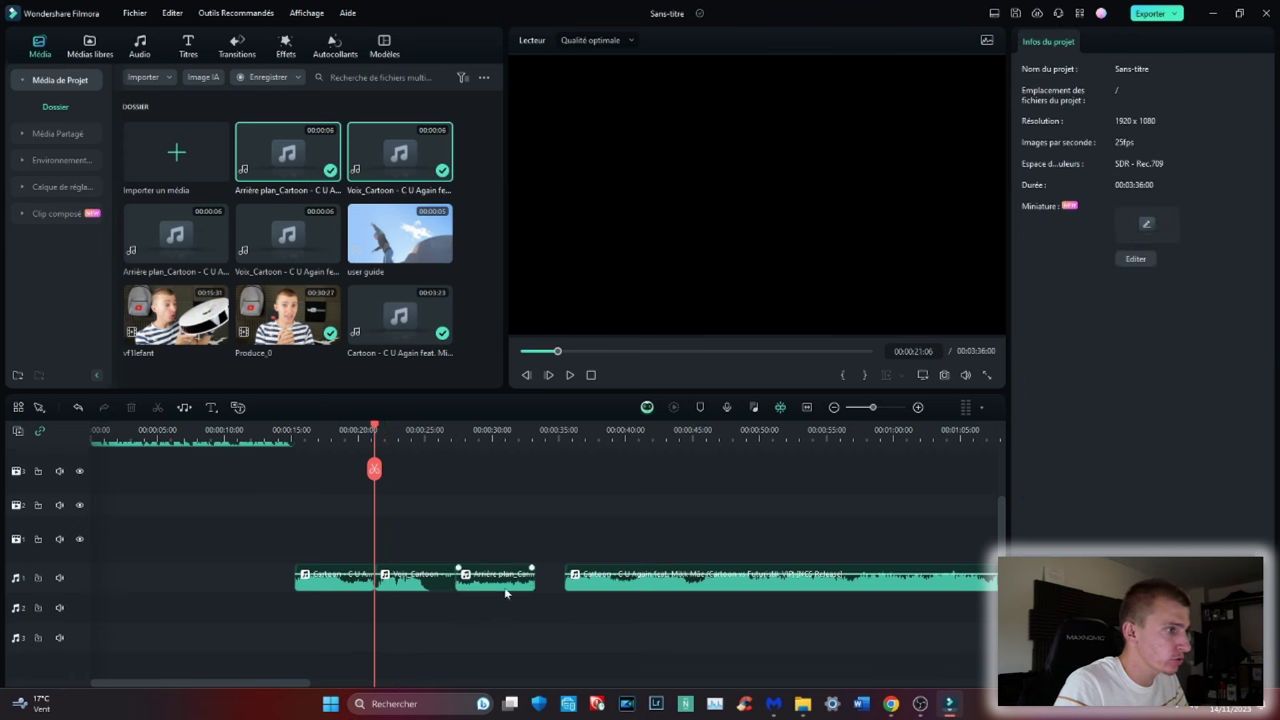
key("space")
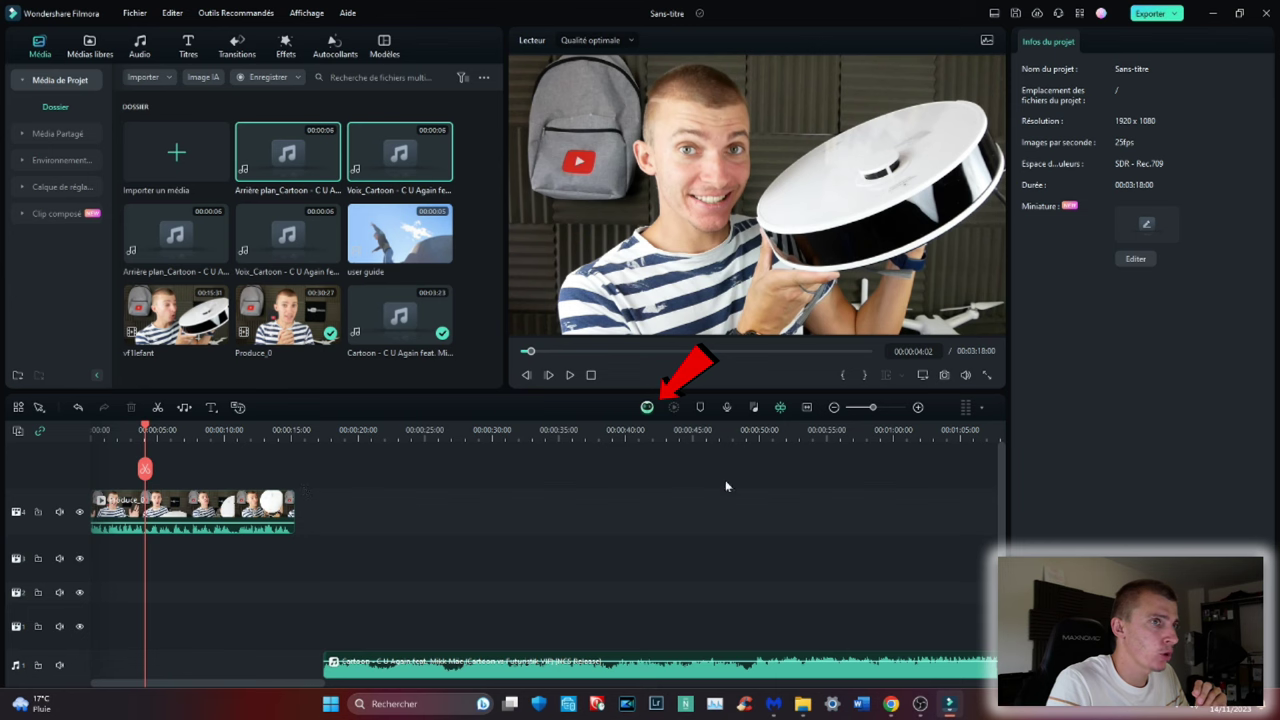
Open Filmora Copilot to examine the AI assistant's chat and close it again
left_click(648, 407)
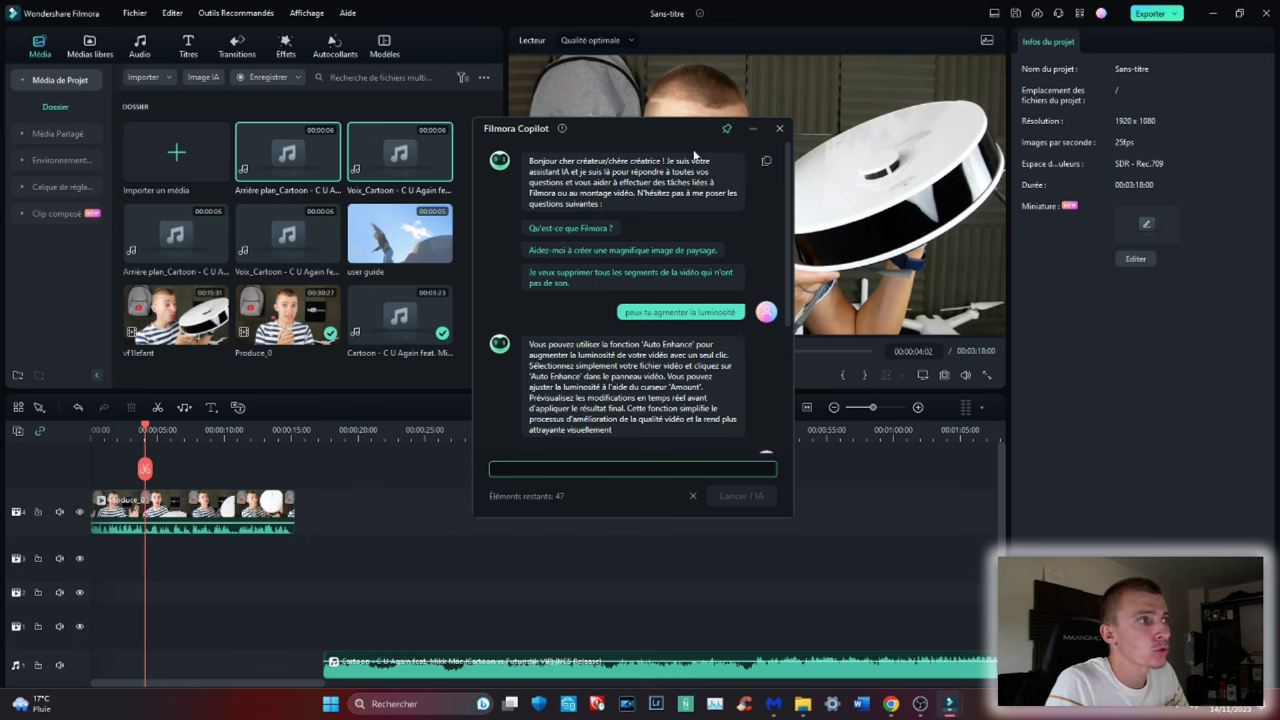
left_click(779, 128)
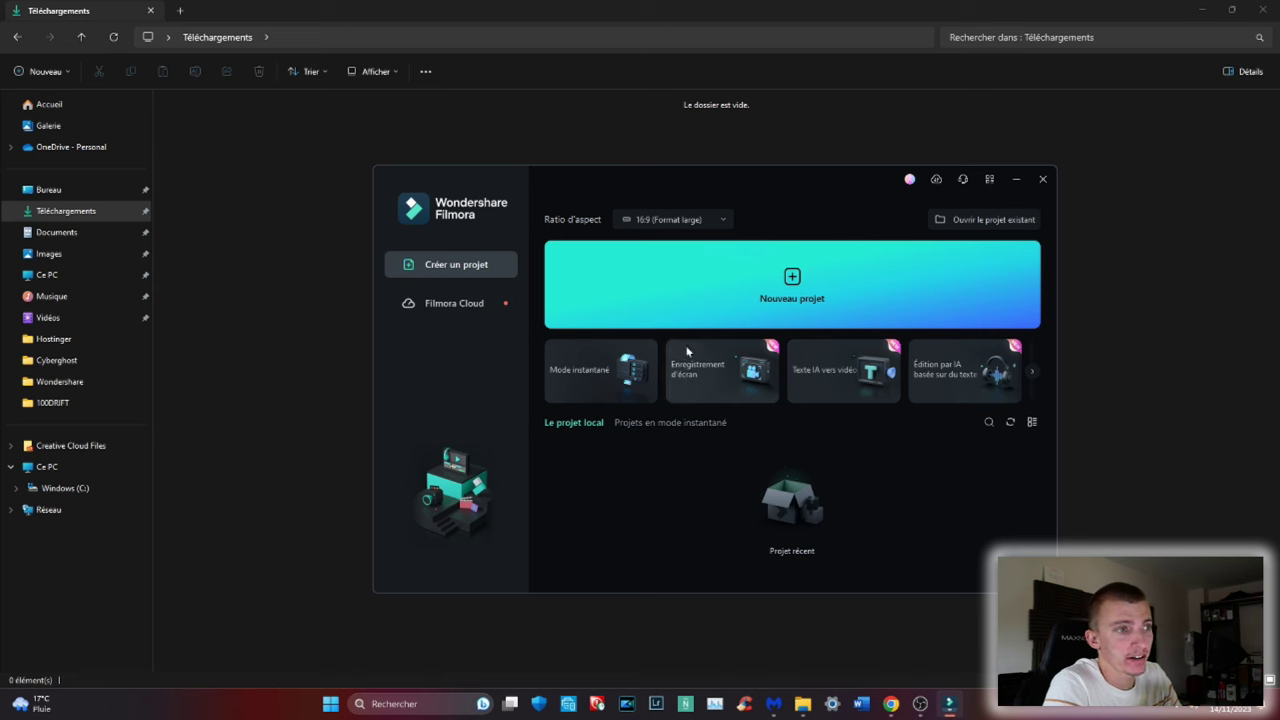
Start an AI text-to-video project (Texte IA vers vidéo) and paste in the script about ethanol table fireplaces
left_click(855, 384)
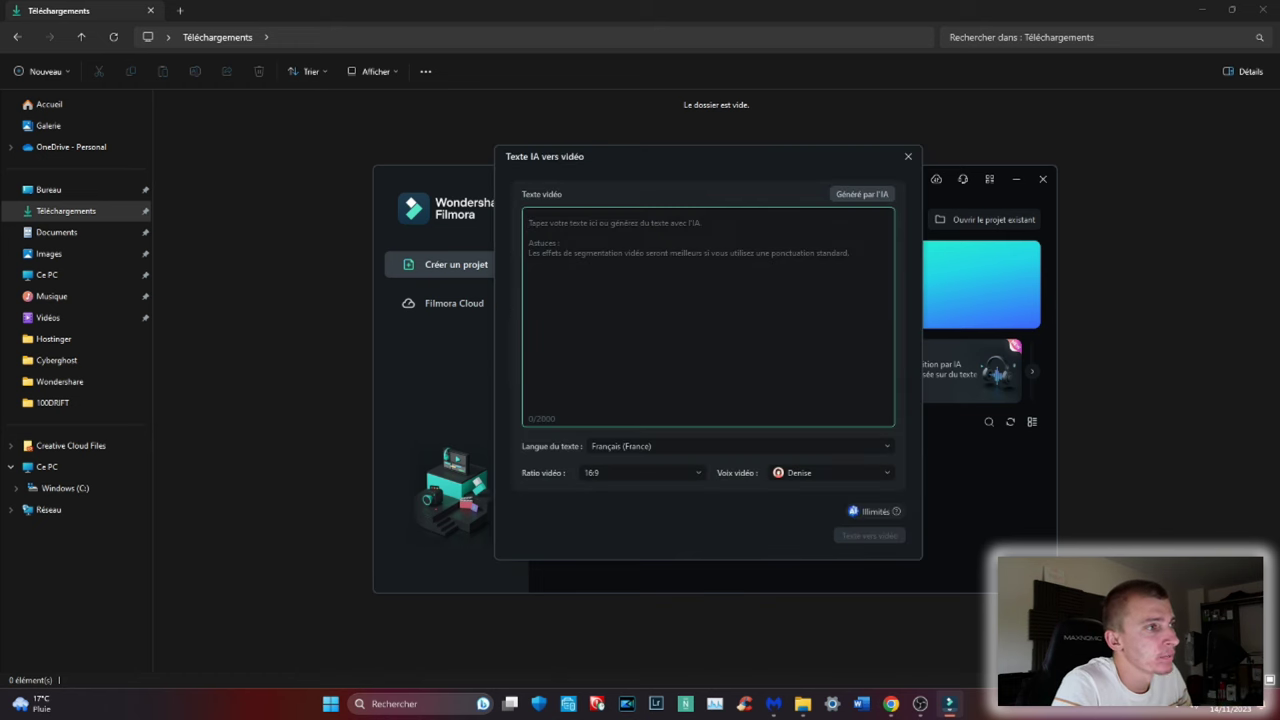
right_click(662, 258)
left_click(696, 340)
scroll(708, 312, "up", 2)
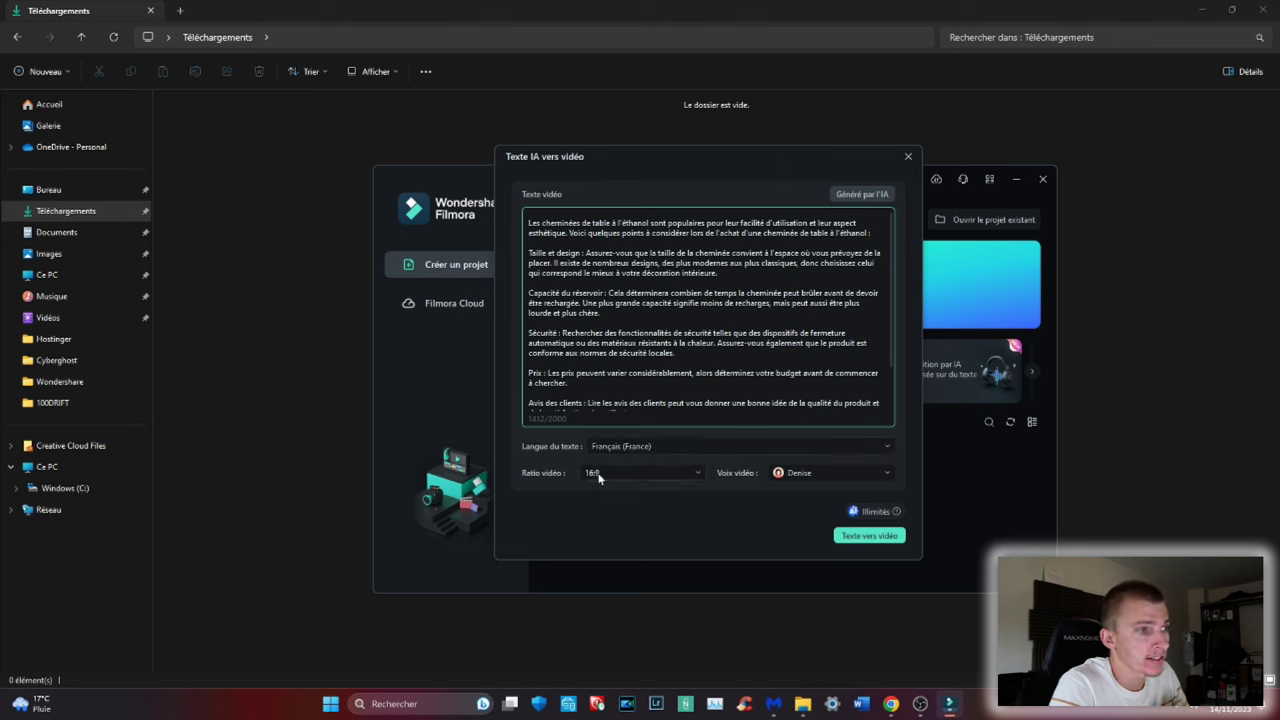
Choose Denise as the video voice and generate the video from the text
left_click(826, 474)
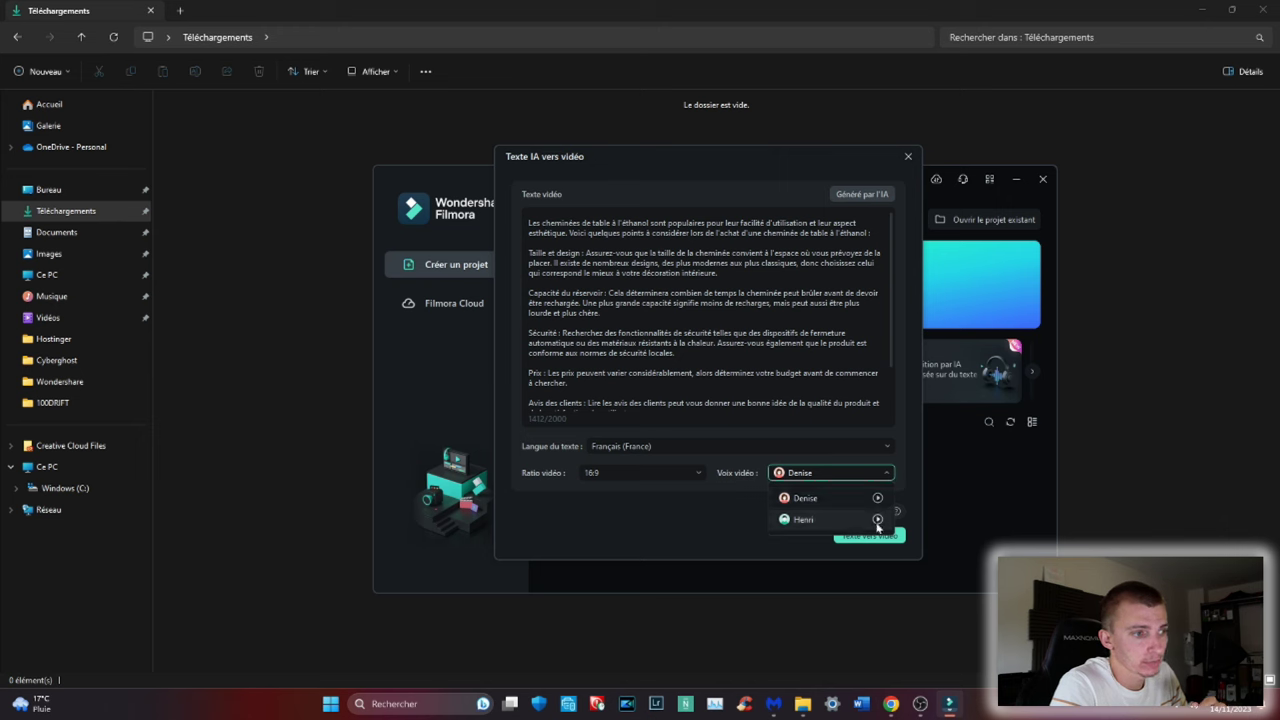
left_click(853, 500)
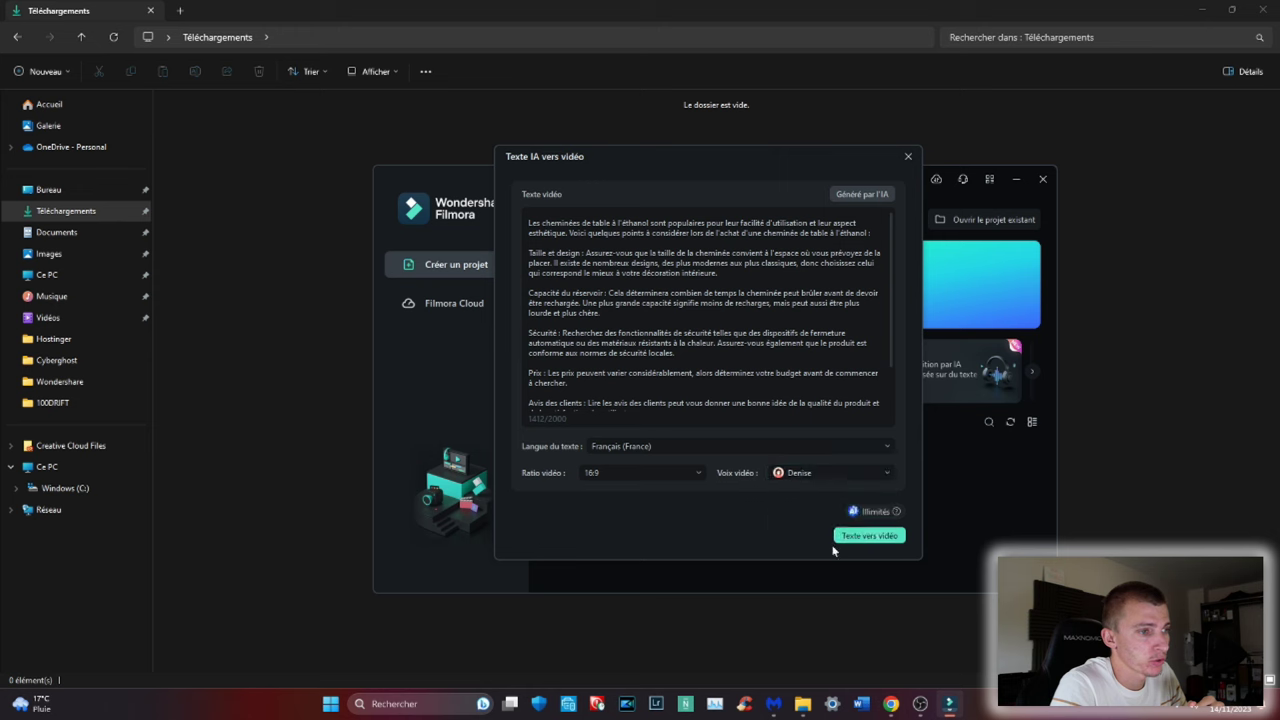
left_click(870, 535)
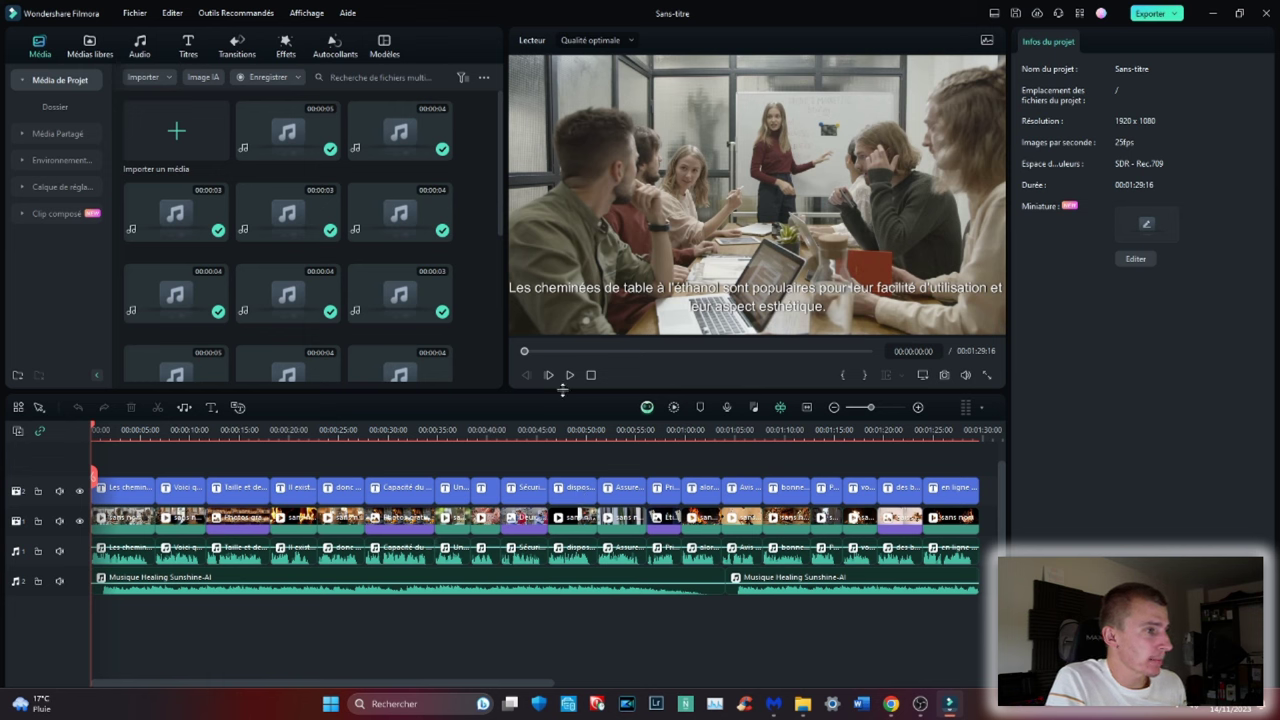
Play back the generated video and open the project's thumbnail (Miniature) editor
left_click(551, 375)
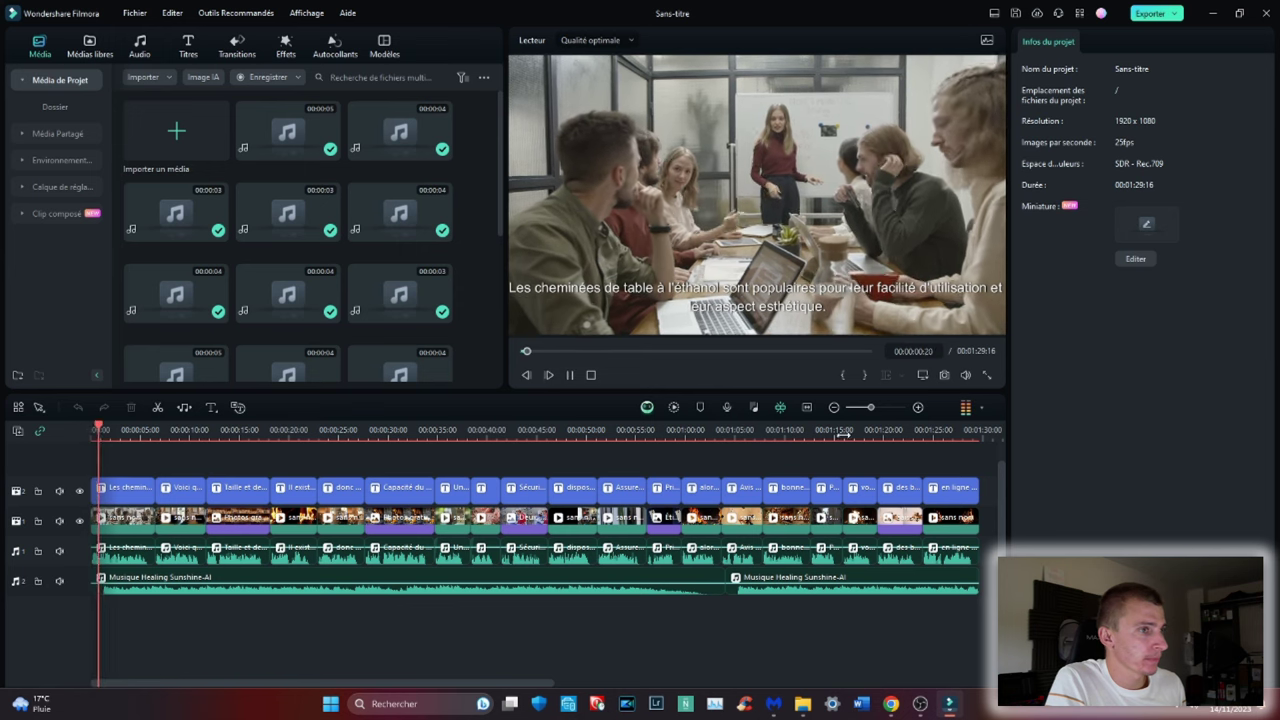
left_click_drag(870, 407, 871, 409)
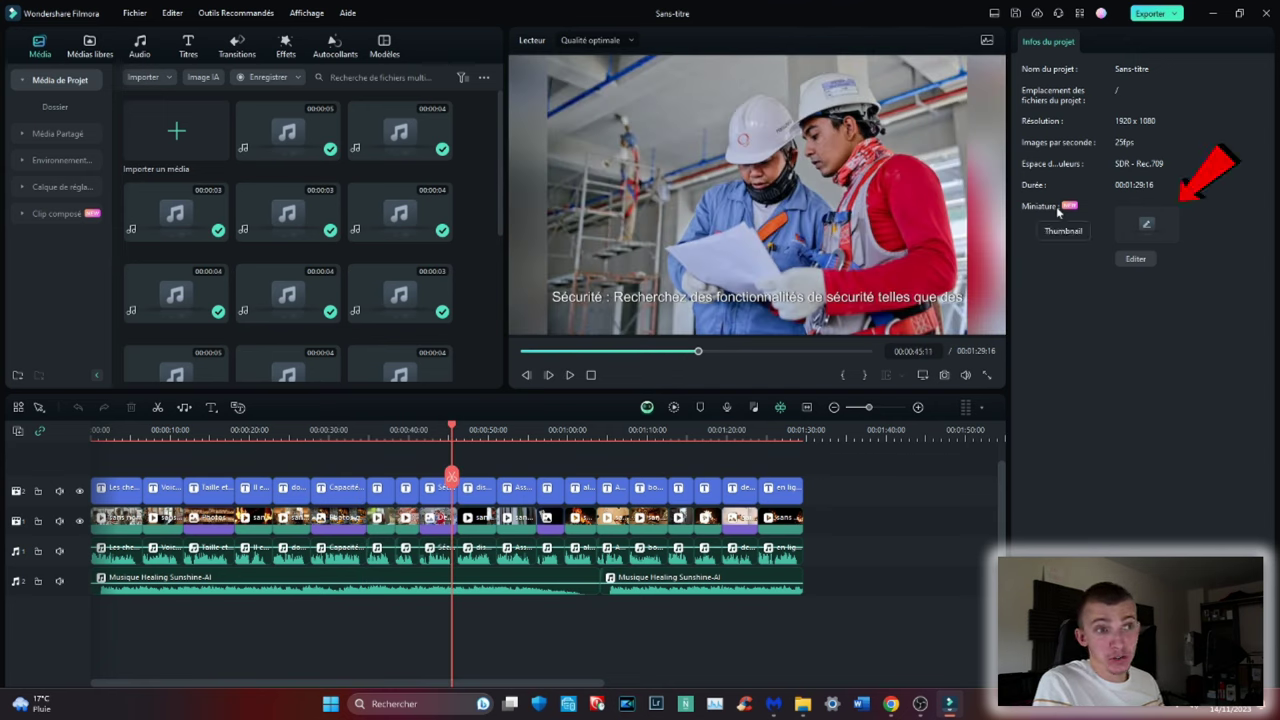
left_click(1145, 227)
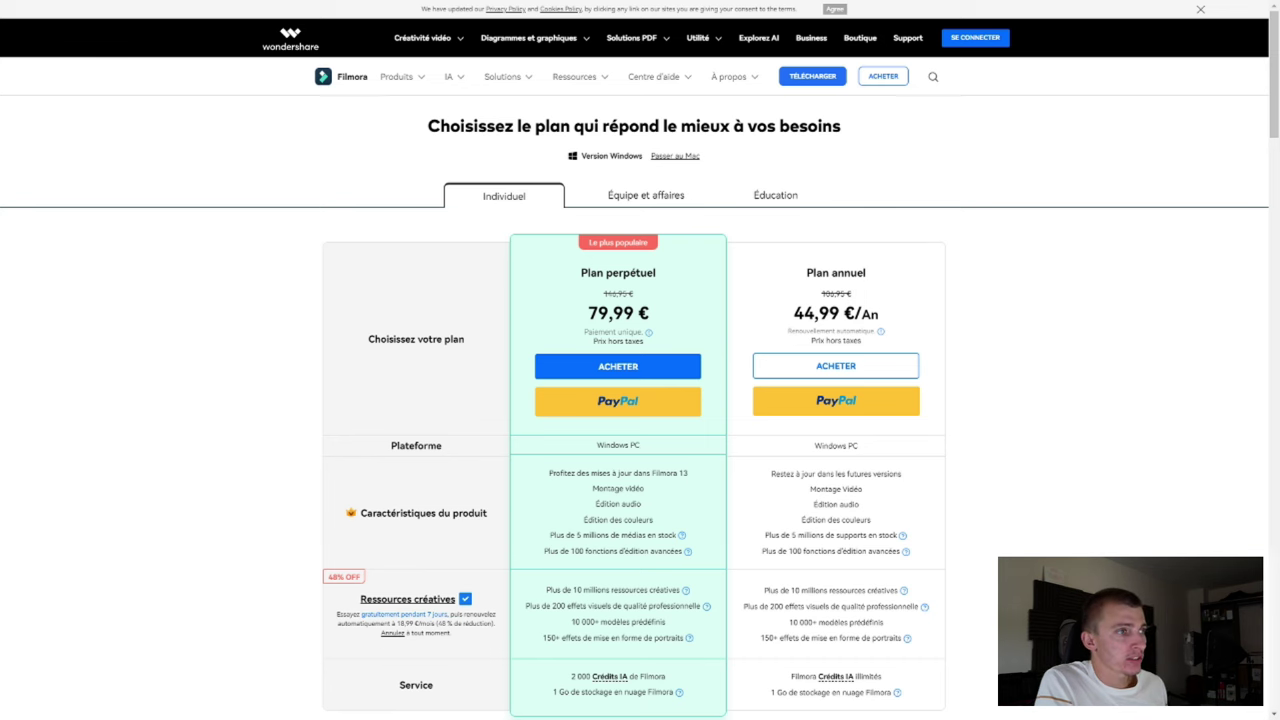
Examine the individual plans on the Filmora pricing page, including the perpetual plan's price and the Service row
scroll(656, 400, "down", 1)
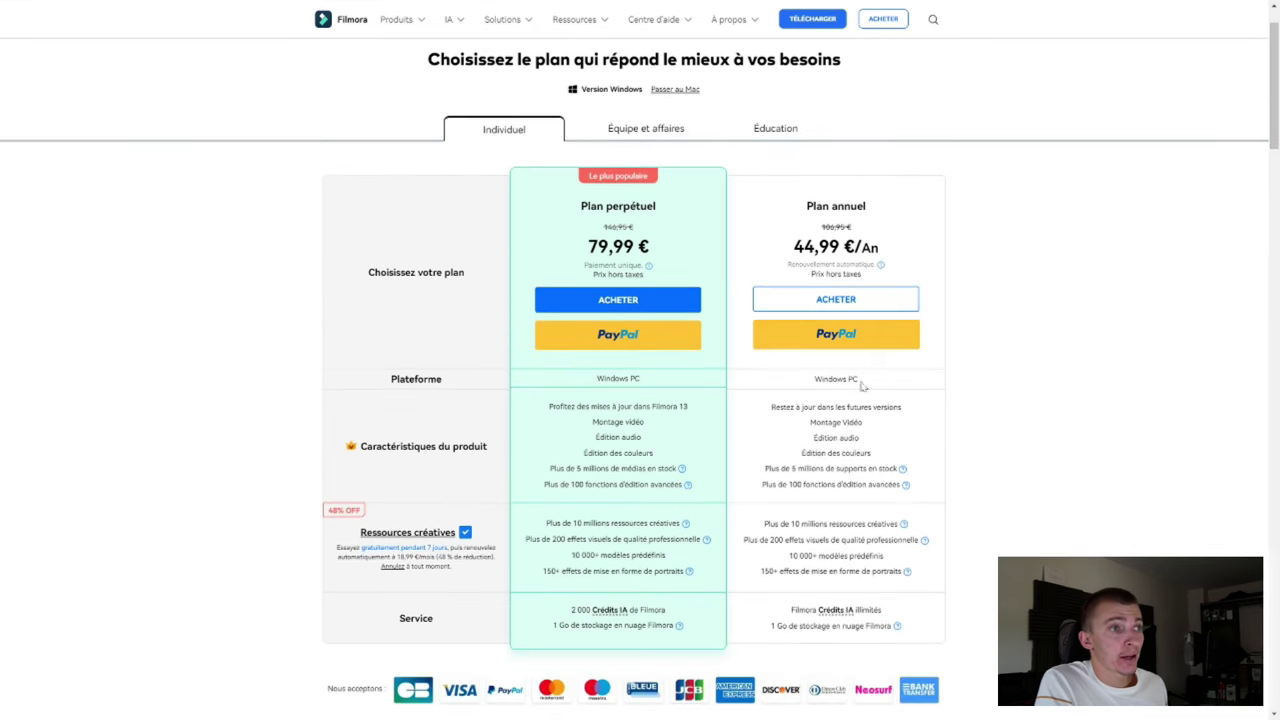
left_click_drag(586, 250, 638, 248)
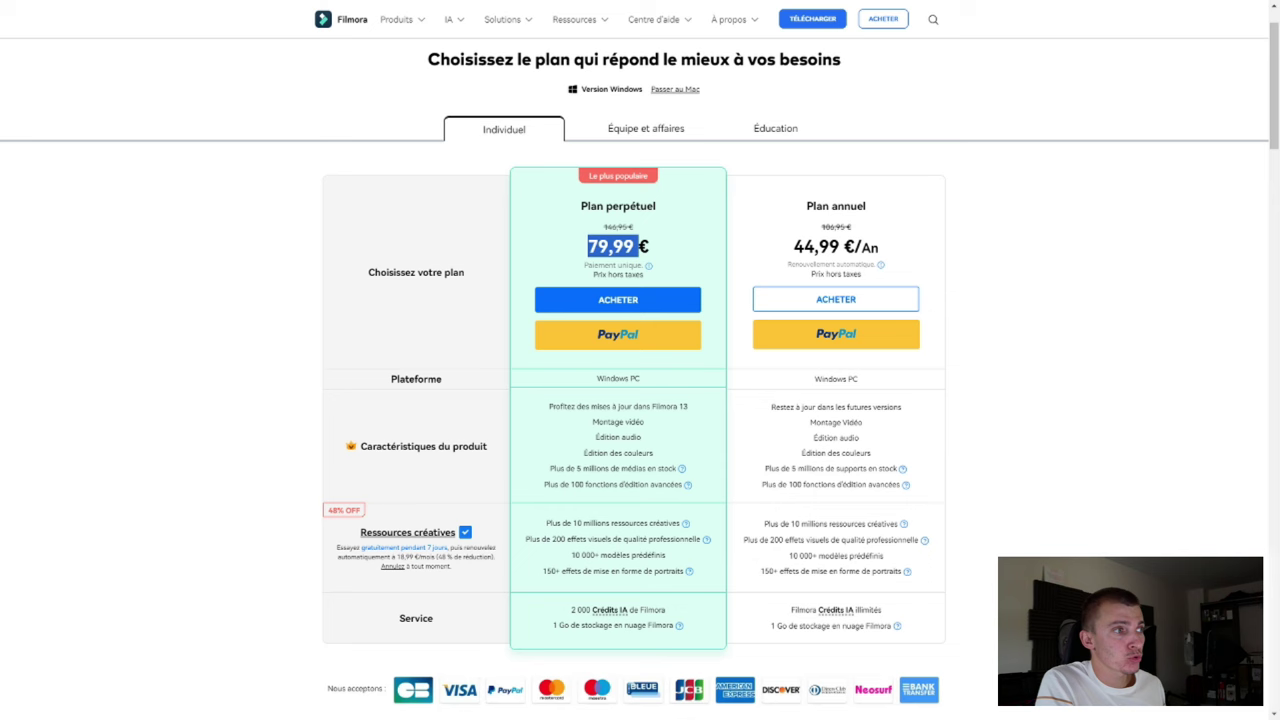
left_click_drag(676, 250, 582, 254)
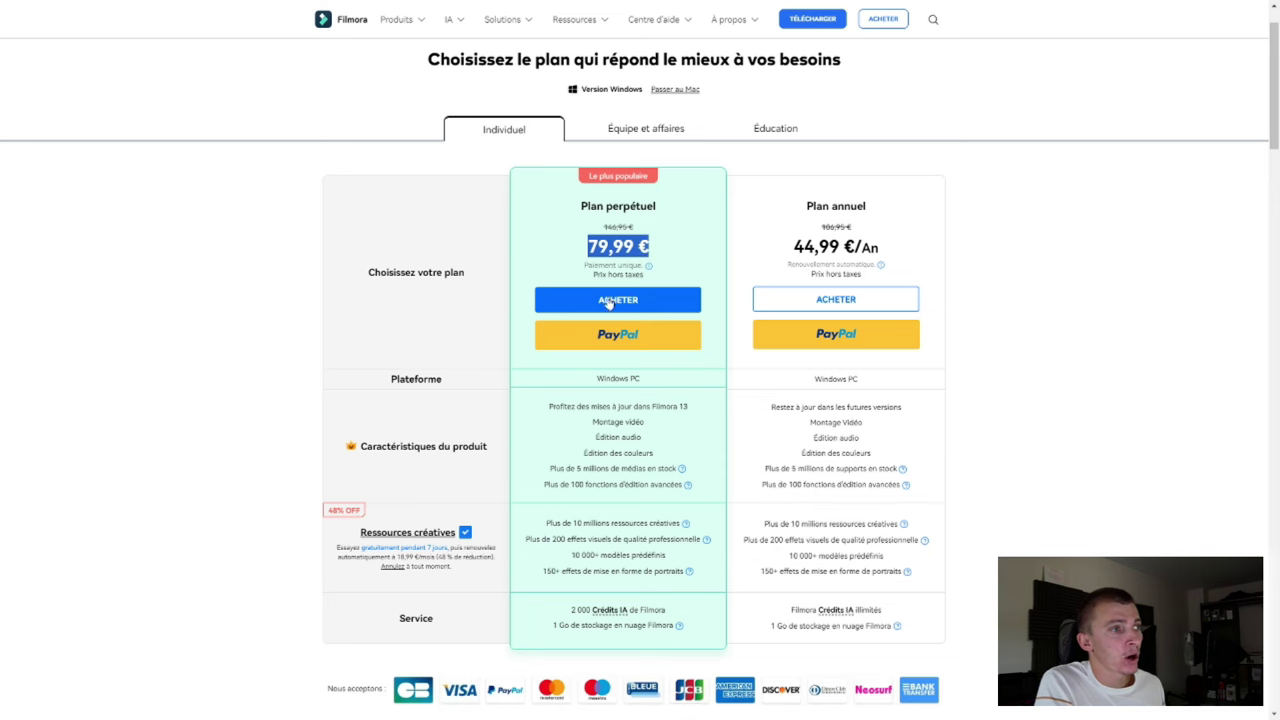
scroll(660, 518, "down", 2)
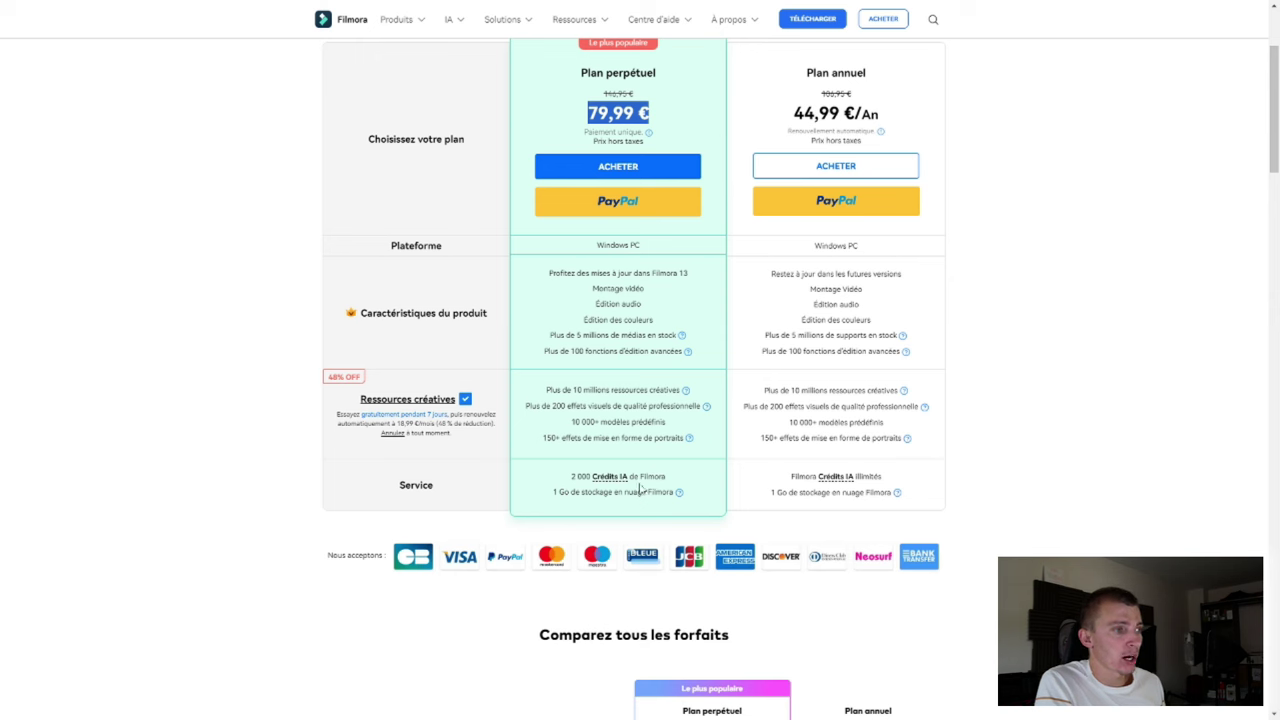
triple_click(438, 494)
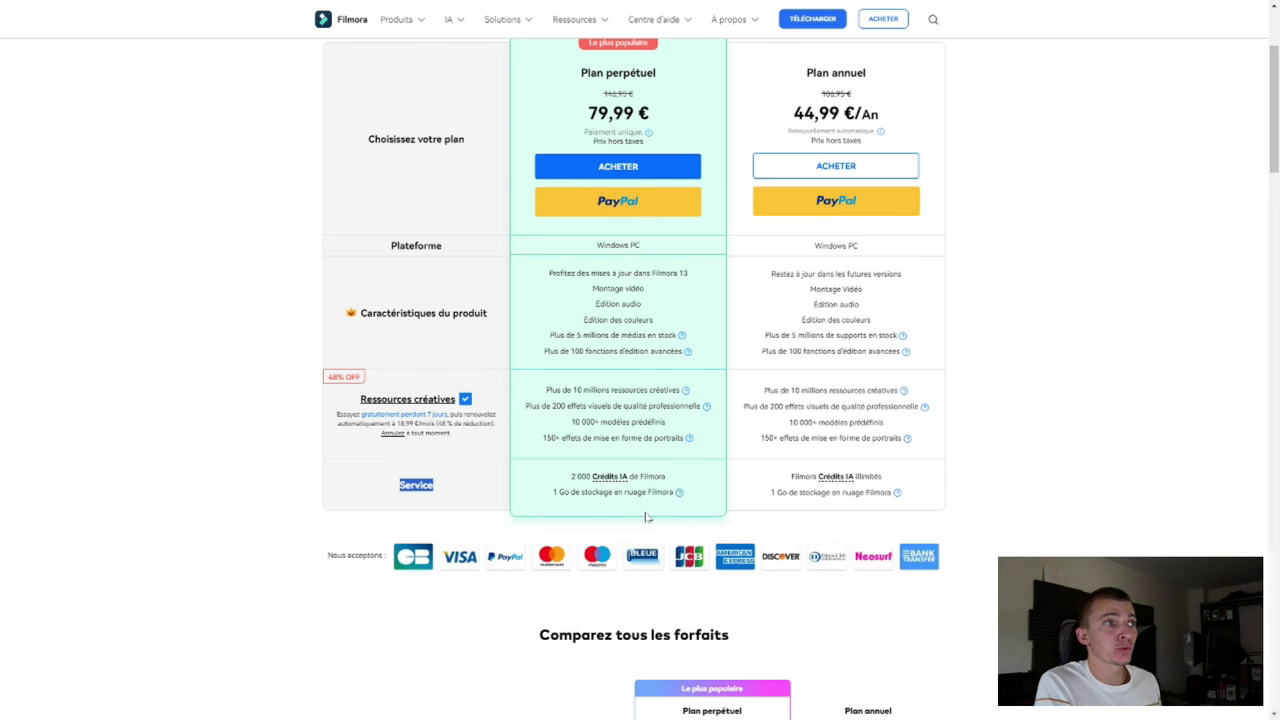
scroll(695, 438, "up", 1)
scroll(695, 438, "down", 3)
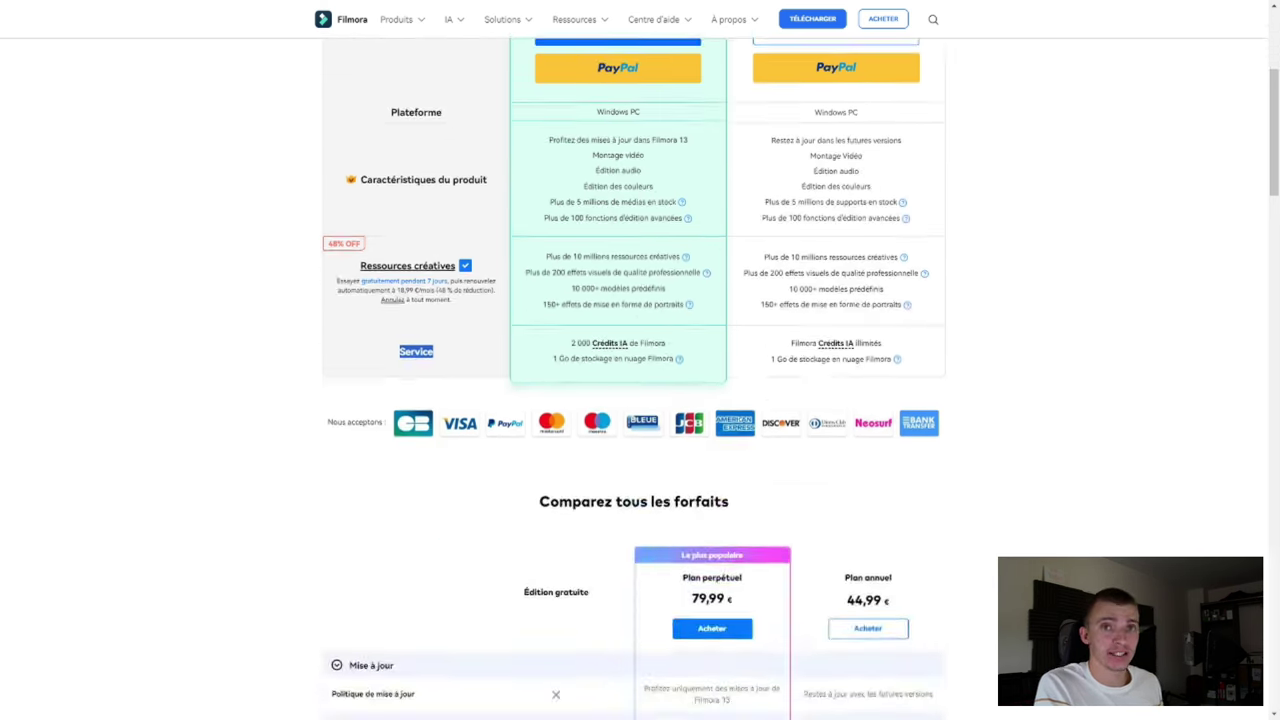